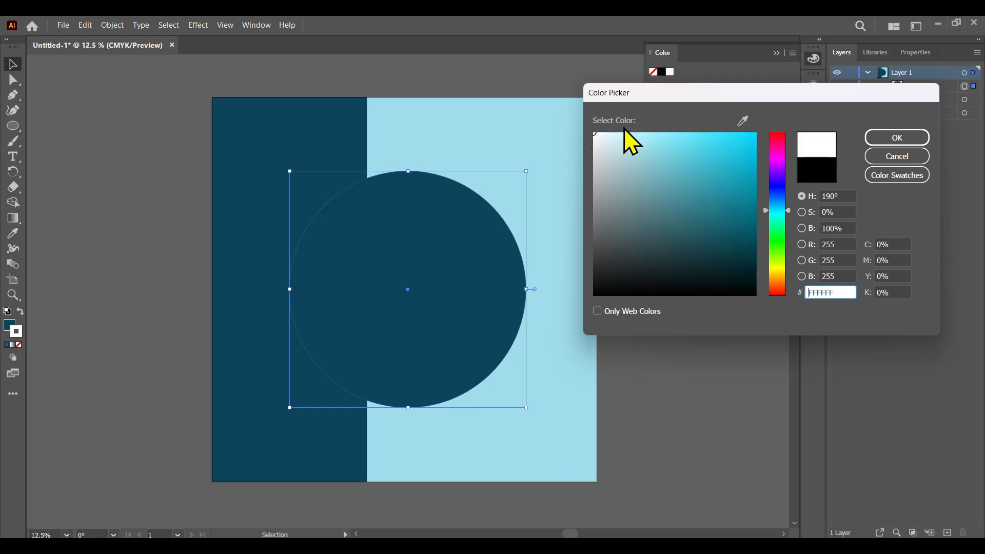
Step: Set the dark blue circle's white stroke weight to 40 pt
click(918, 55)
click(921, 211)
click(934, 390)
click(921, 211)
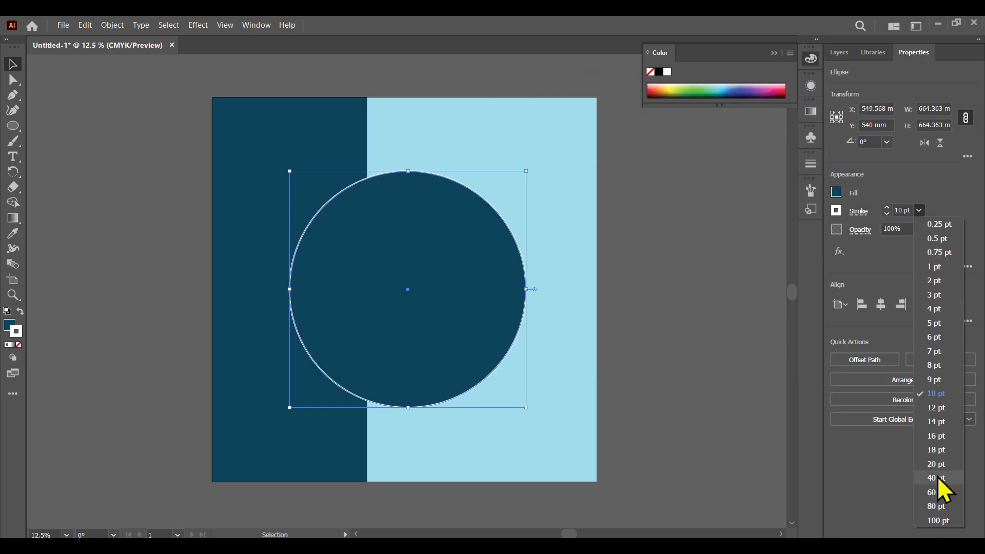
click(936, 464)
click(922, 210)
click(929, 487)
click(711, 273)
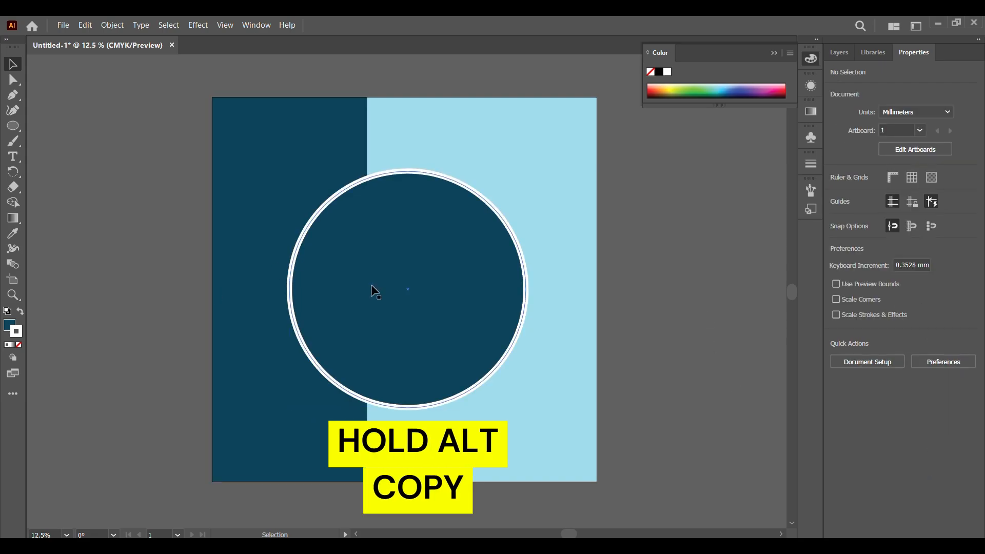
Step: Duplicate the dark blue circle slightly to its right and remove the copy's fill, leaving only the white outline
drag(378, 288, 391, 288)
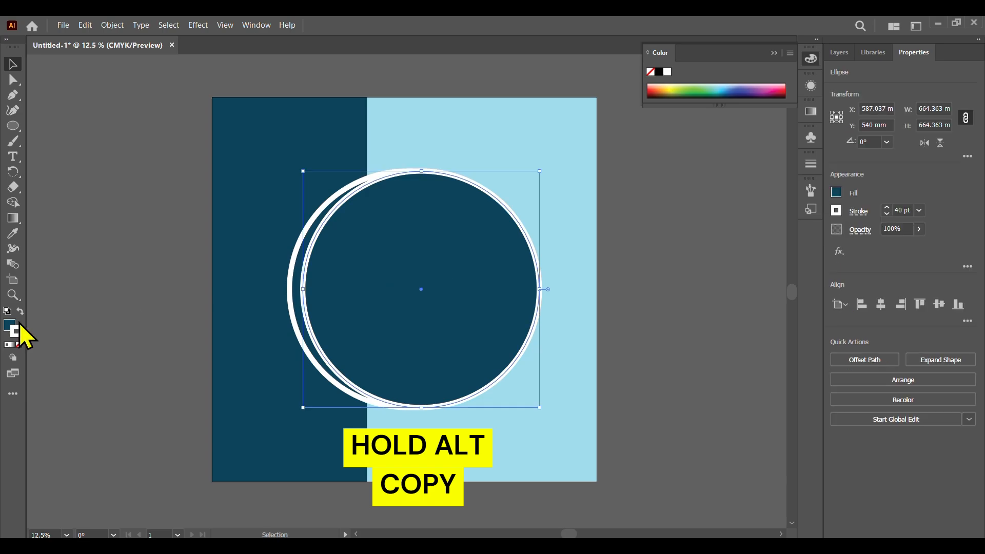
double_click(10, 326)
click(892, 159)
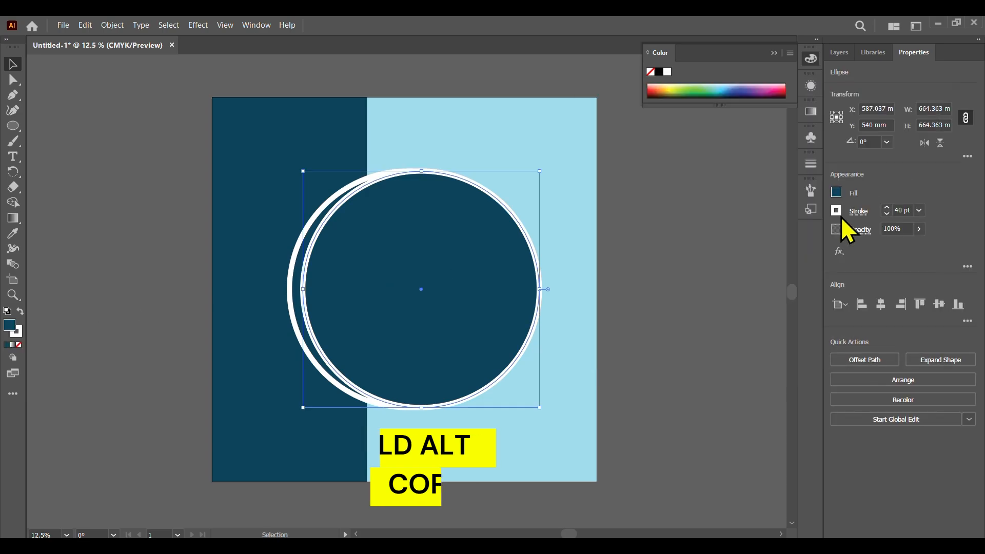
click(836, 193)
click(704, 219)
click(428, 291)
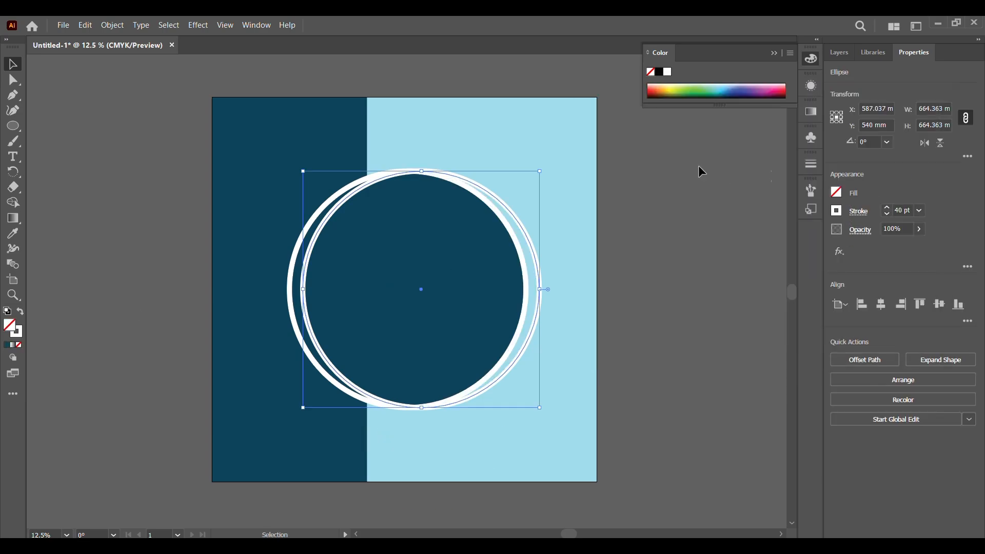
Step: Enlarge the outline circle to about 734 mm across and center it around the filled circle
drag(422, 290, 391, 290)
drag(272, 171, 249, 146)
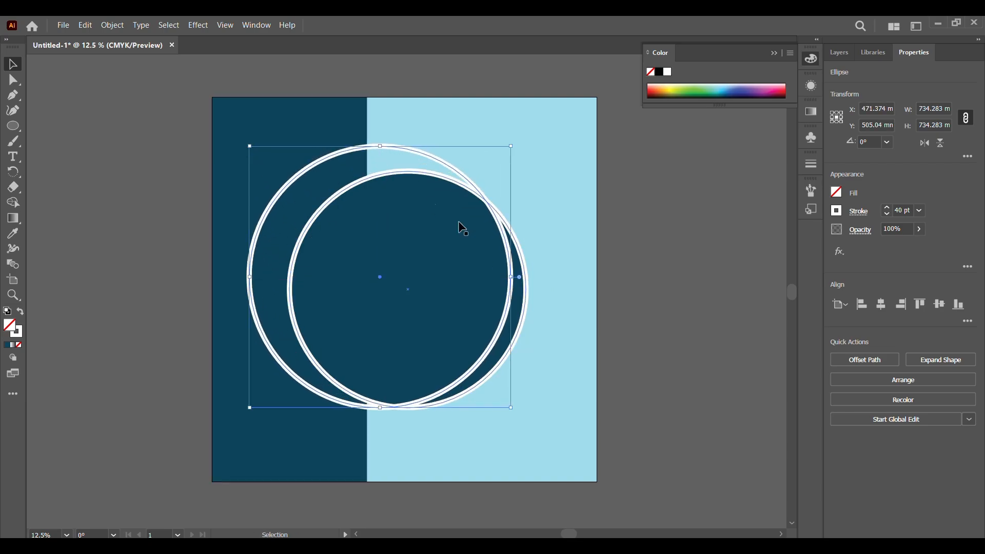
drag(379, 277, 404, 290)
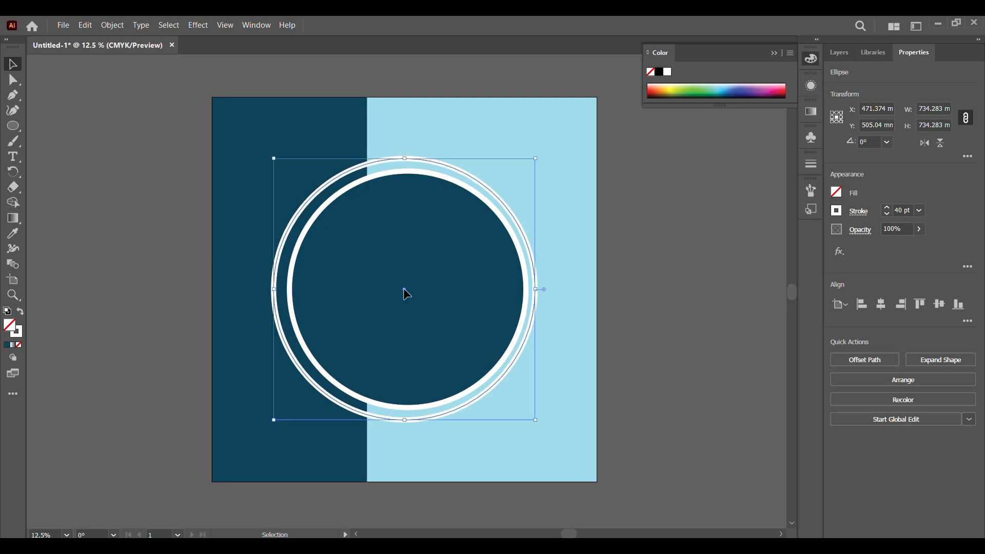
Step: Reorder the objects so the outline circle sits behind the dark blue rectangle and the filled circle stays frontmost
click(840, 53)
click(752, 165)
drag(915, 88, 919, 122)
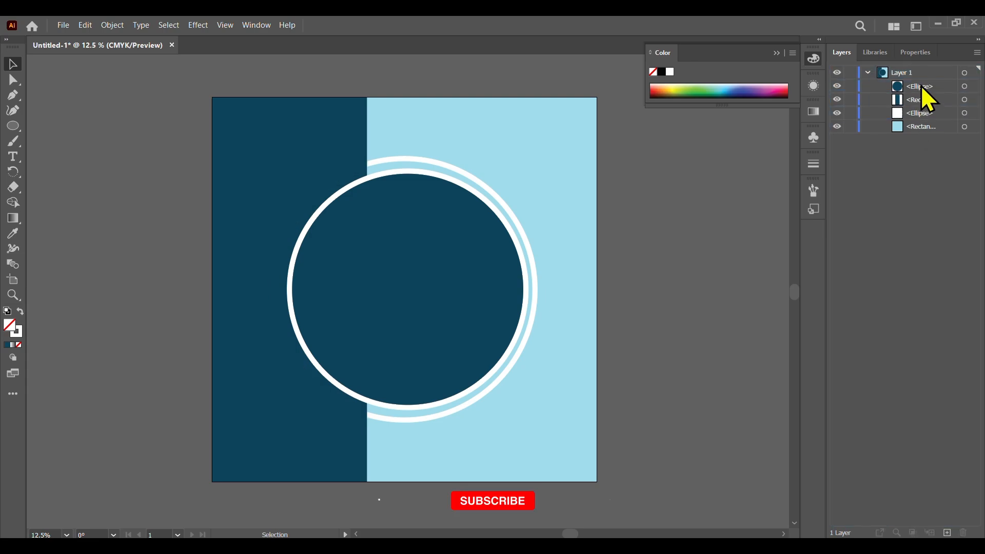
mouse_move(923, 88)
mouse_down()
mouse_move(918, 114)
mouse_move(916, 83)
mouse_up()
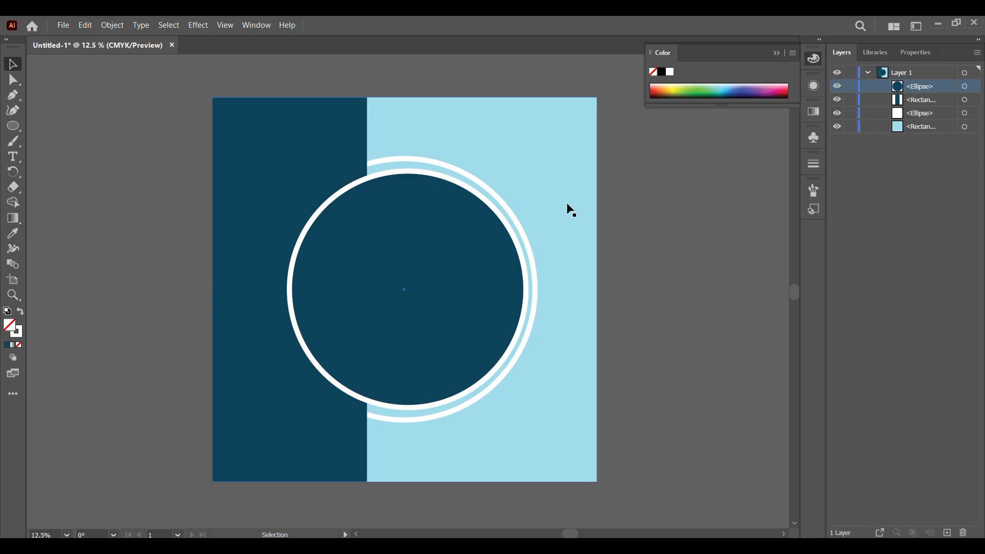
Step: Select the filled circle and its outline ring together and shift both right, just inside the artboard's right edge
click(533, 256)
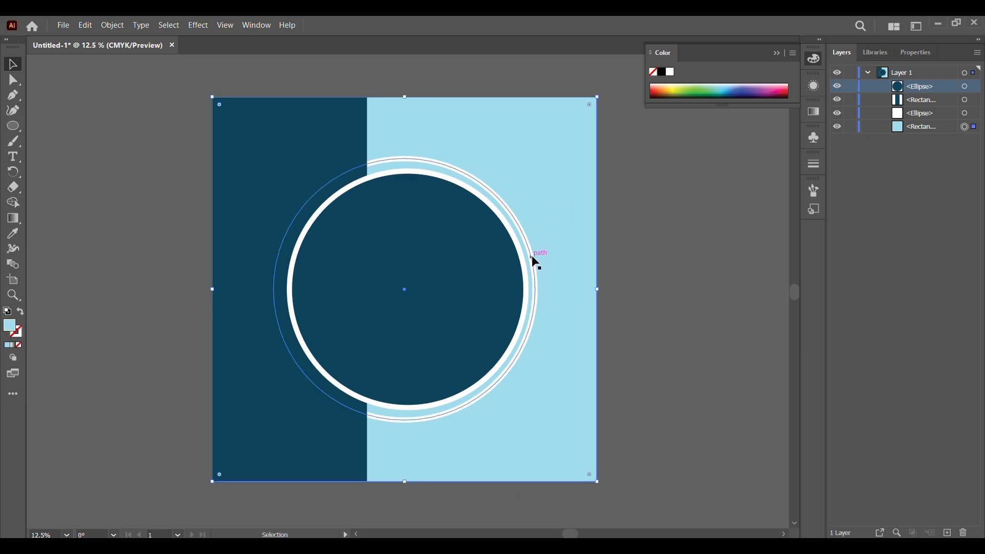
click(534, 261)
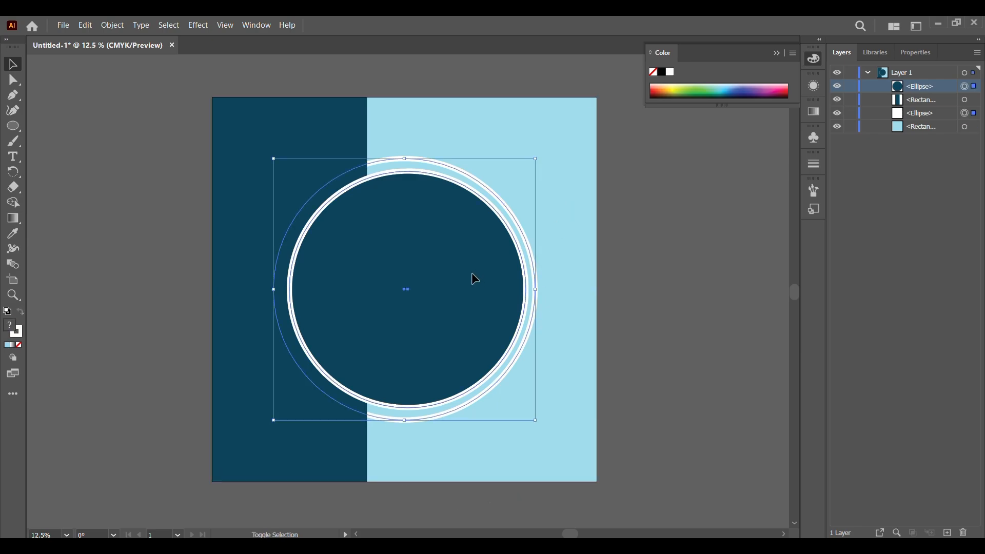
key(Right)
key(Right)
key(Right)
key(Right)
key(Right)
key(Right)
key(Right)
key(Right)
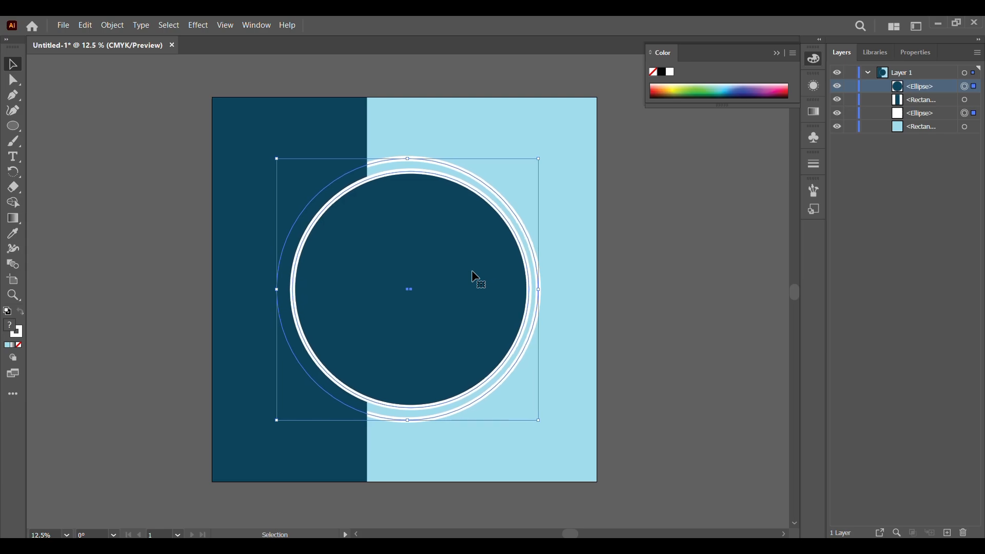
key(Right)
key(Right)
drag(412, 289, 463, 288)
click(659, 204)
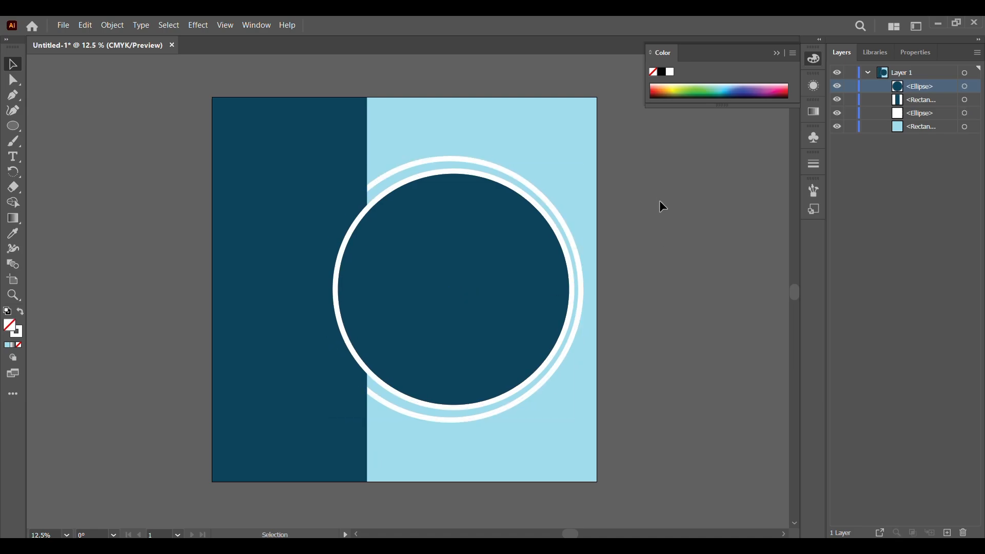
Step: Place a text object in the upper part of the dark blue rectangle and set its font size to 72 pt
key(t)
click(254, 137)
click(916, 53)
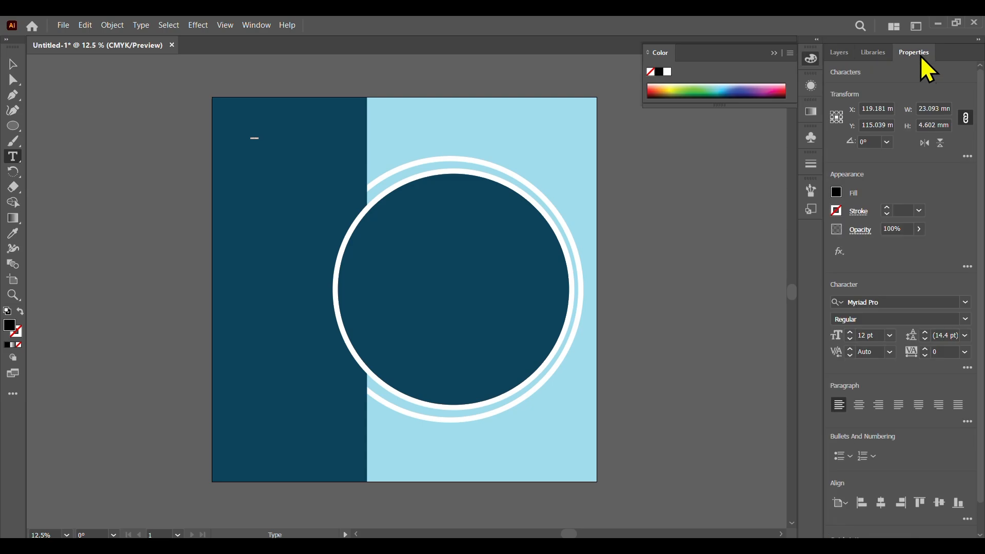
click(890, 335)
click(907, 322)
scroll(328, 132, up, 6)
click(554, 214)
scroll(497, 203, down, 2)
scroll(221, 199, up, 1)
Step: Replace the placeholder text with "HAPPY MOTHERS DAY" on three lines
click(321, 184)
key(BackSpace)
key(BackSpace)
key(BackSpace)
key(BackSpace)
key(BackSpace)
key(BackSpace)
key(BackSpace)
key(BackSpace)
key(BackSpace)
key(BackSpace)
key(BackSpace)
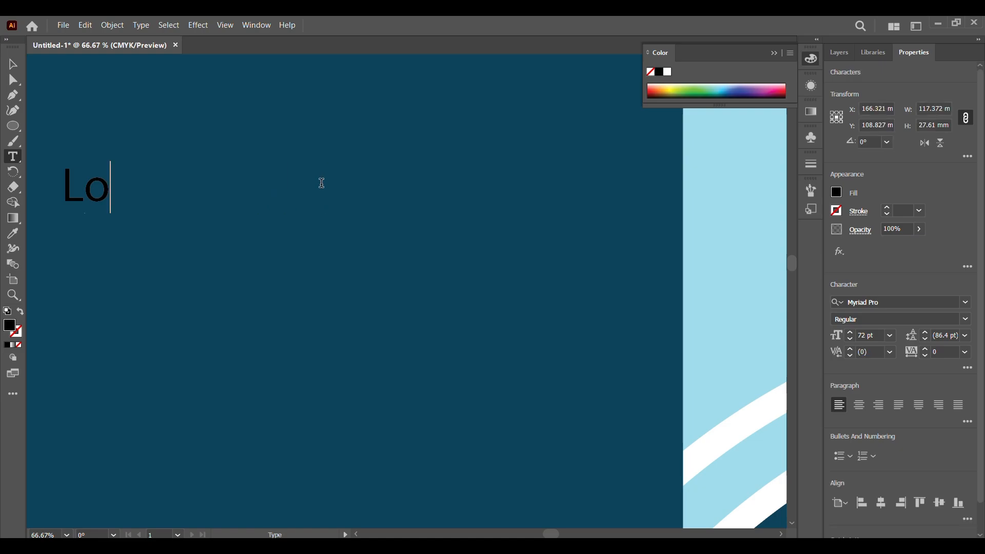
text(HAPPY )
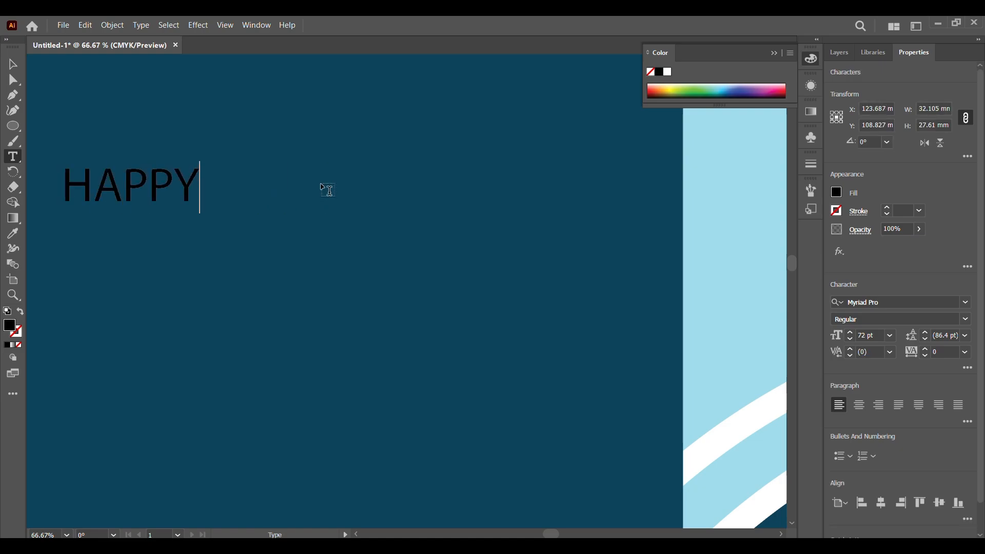
text(MOTHERS)
key(Return)
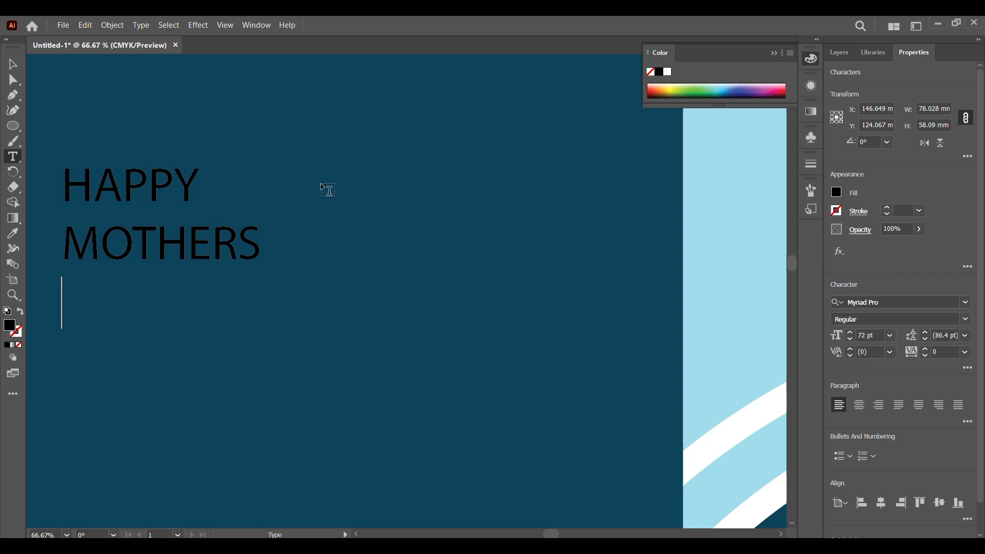
text(DAY)
Step: Scale the heading to about 418 mm wide and fit it into the dark blue rectangle's top-left area
click(13, 64)
drag(260, 330, 597, 510)
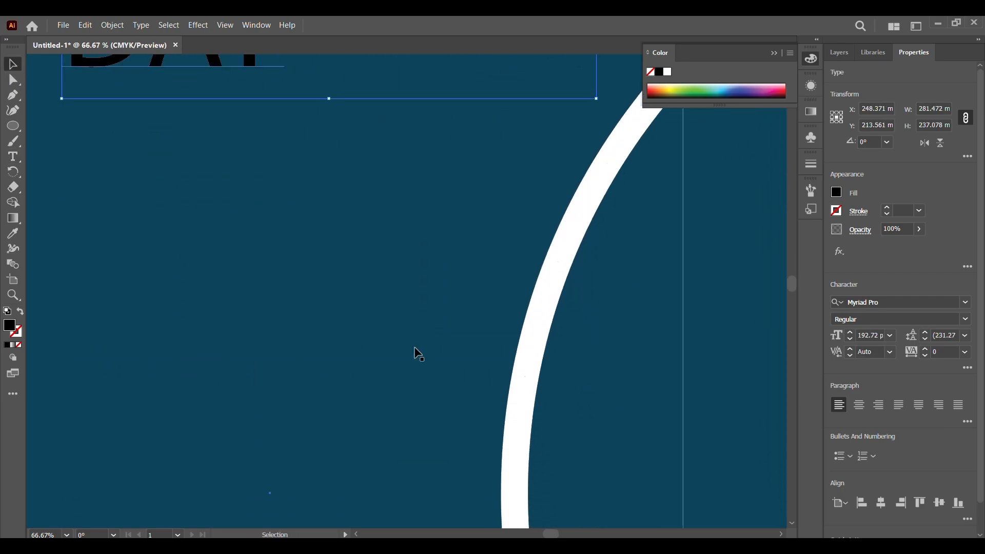
scroll(369, 296, down, 5)
drag(308, 168, 272, 137)
mouse_move(418, 258)
mouse_down()
mouse_move(436, 279)
mouse_move(424, 276)
mouse_up()
Step: Add a stroke to the heading text and set its weight to 30 pt
click(921, 211)
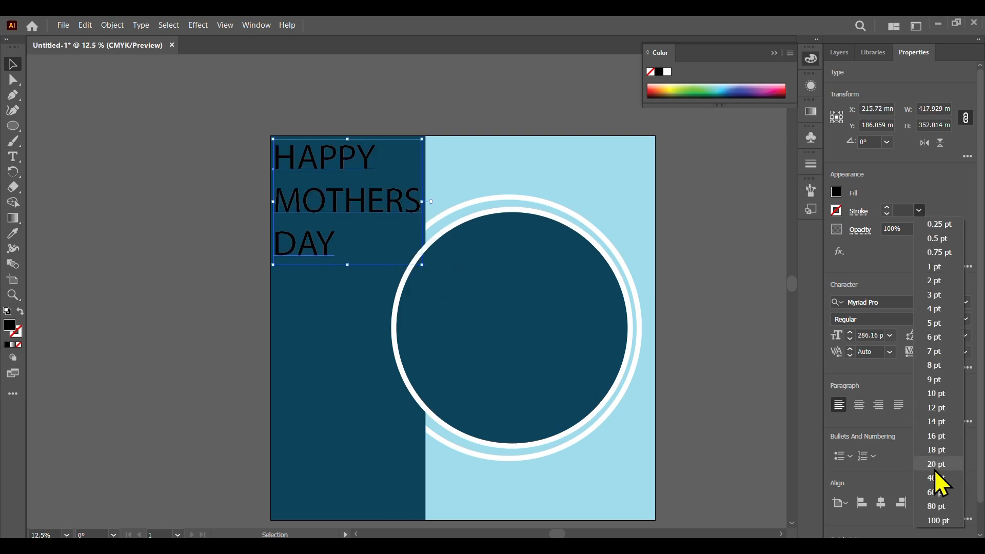
click(935, 468)
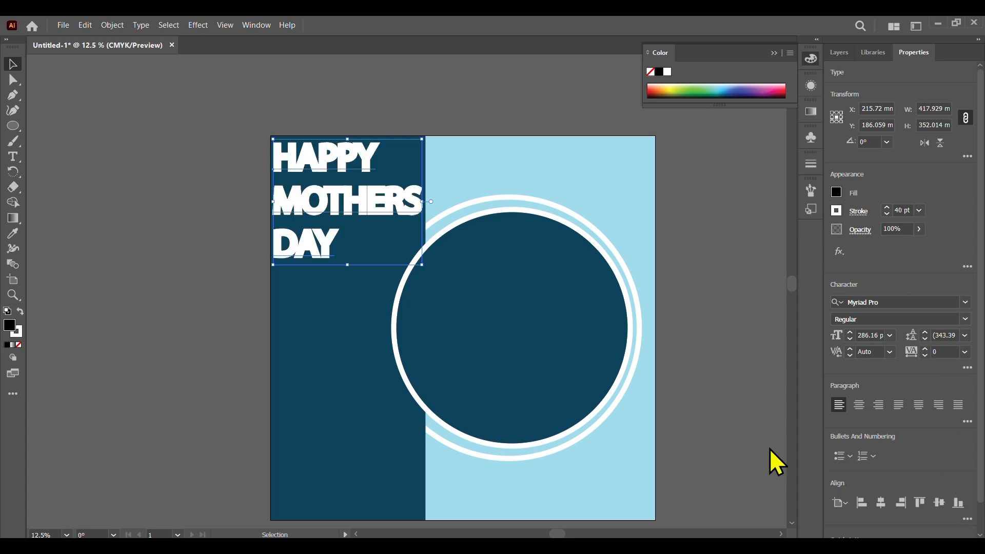
click(894, 210)
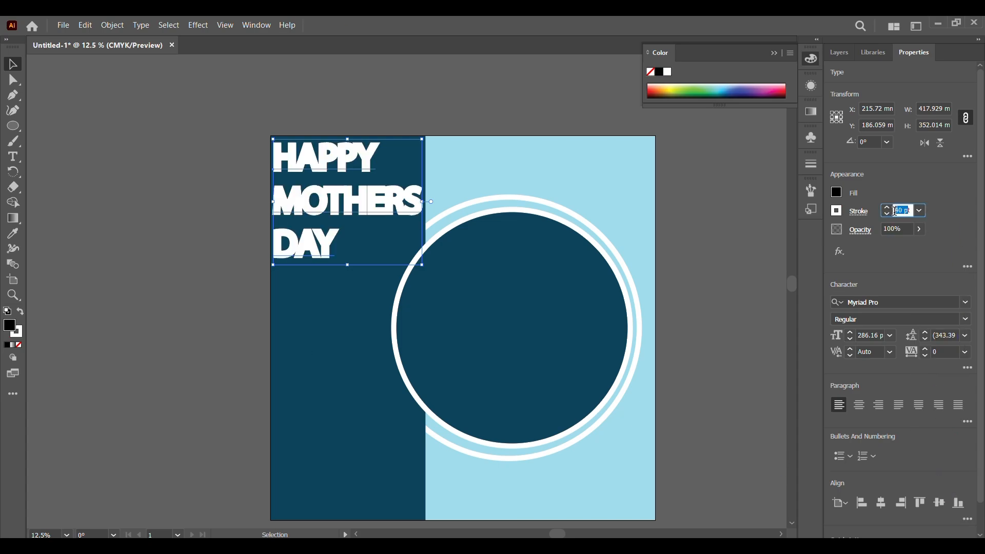
key(ctrl+shift+a)
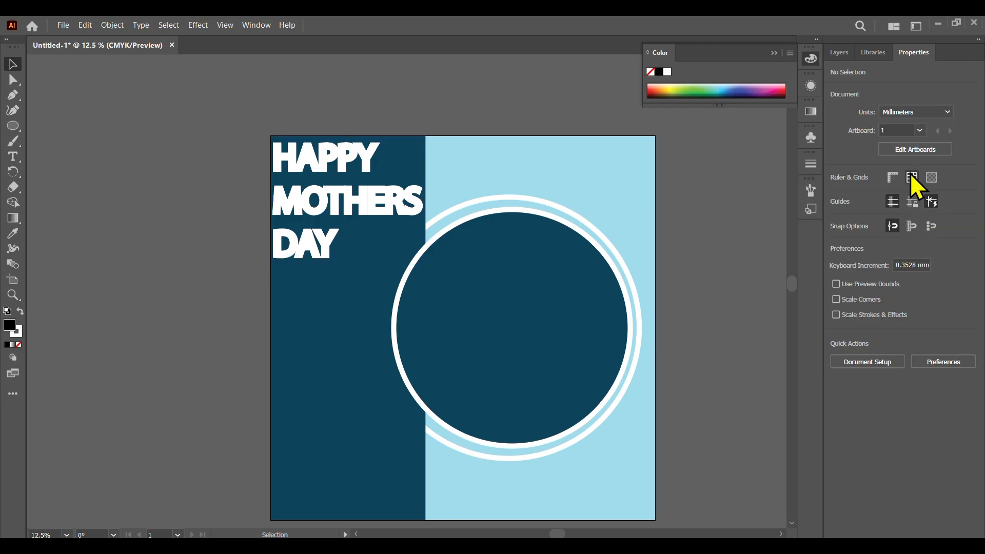
click(377, 200)
click(898, 211)
key(BackSpace)
text(30)
key(Return)
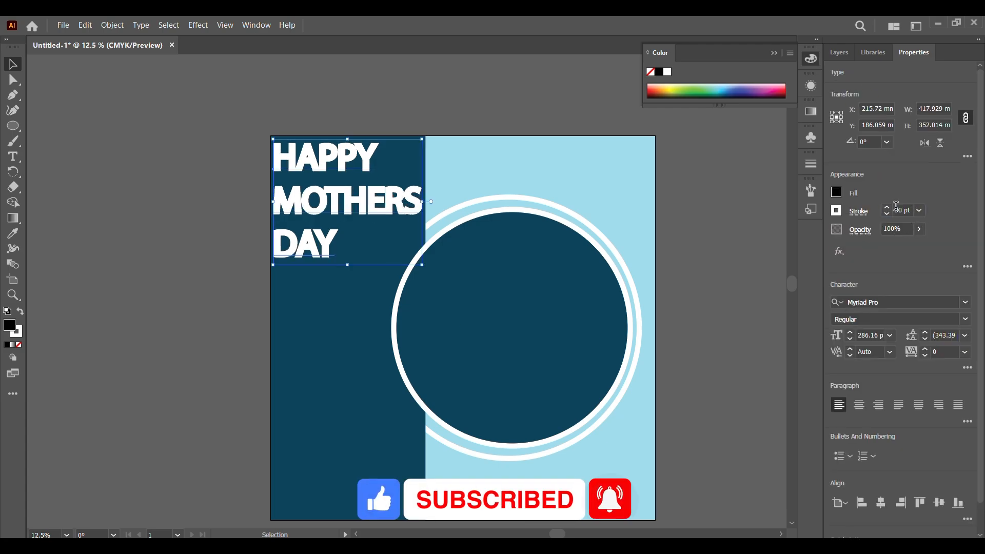
Step: Change the heading text's stroke color to black
click(837, 209)
click(696, 256)
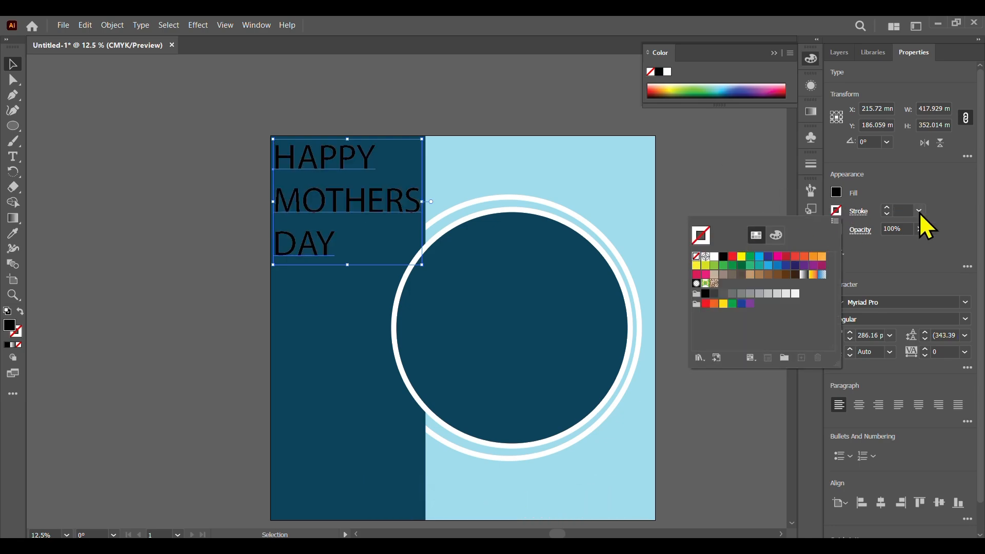
click(920, 210)
click(919, 211)
click(901, 210)
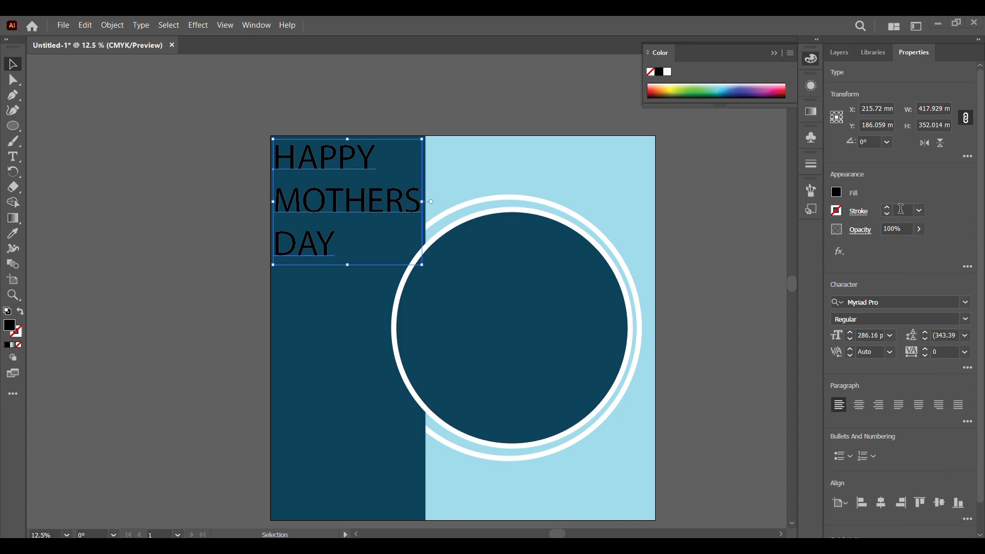
click(838, 212)
click(716, 258)
click(759, 189)
click(168, 246)
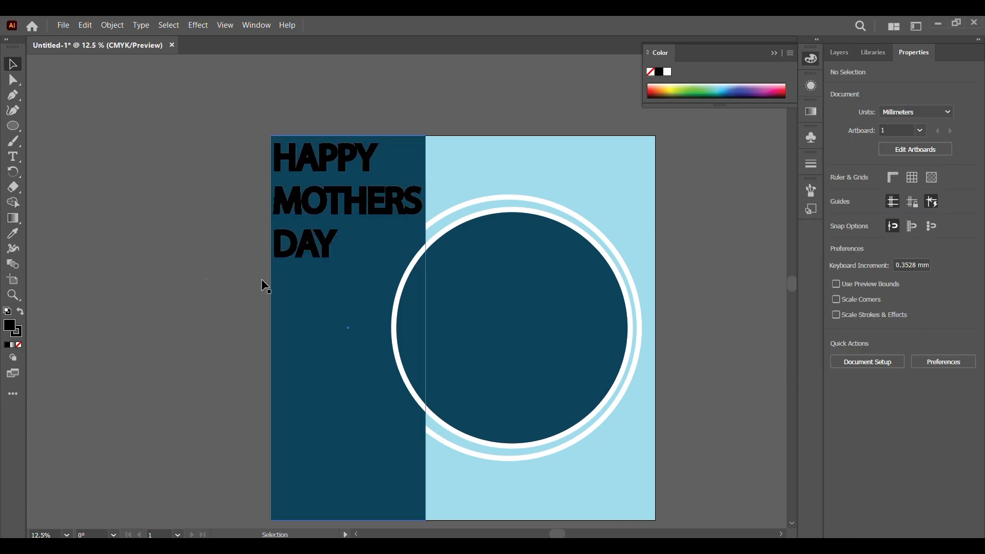
scroll(325, 163, up, 2)
drag(359, 164, 357, 165)
click(145, 171)
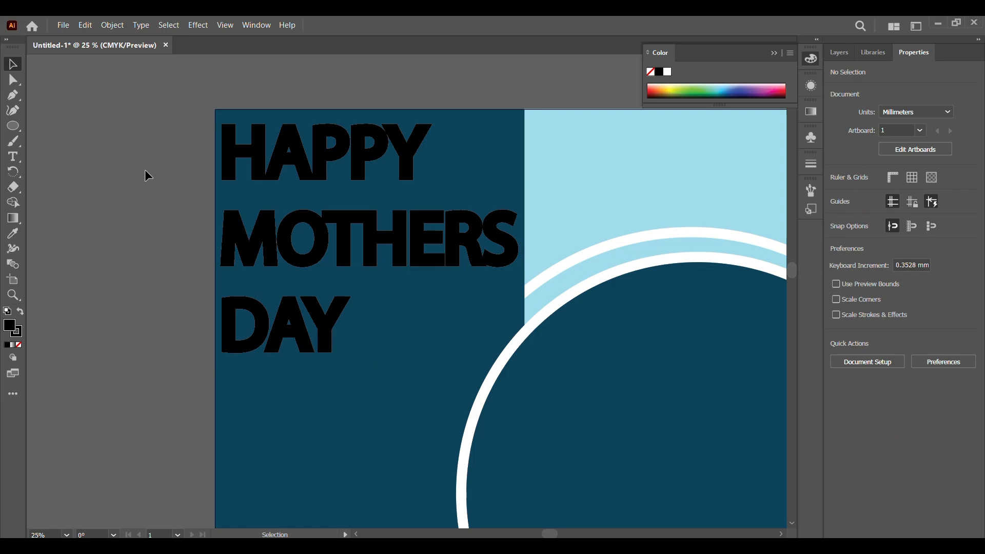
Step: Trace the linked bird image beside the artboard using Image Trace with the Default preset in Black and White mode
scroll(145, 170, down, 3)
drag(563, 240, 633, 273)
scroll(550, 266, up, 1)
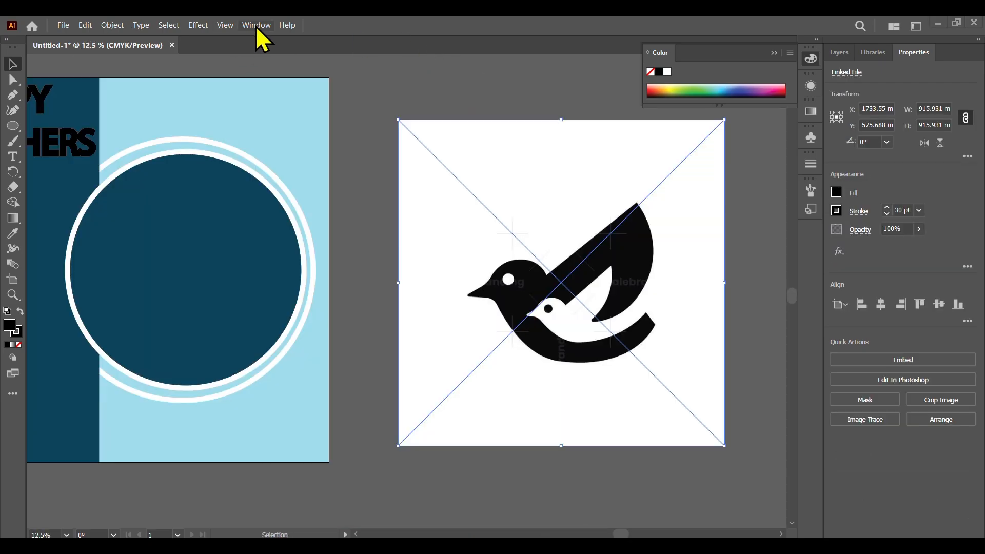
click(253, 25)
click(336, 377)
click(283, 312)
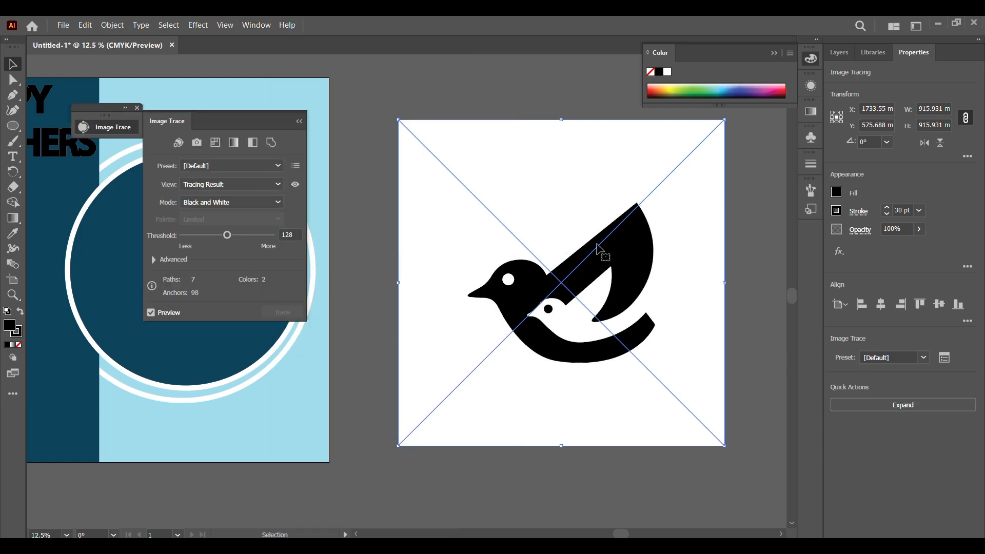
Step: Expand the bird tracing and delete its white background shape
click(864, 405)
double_click(569, 176)
click(569, 177)
key(Delete)
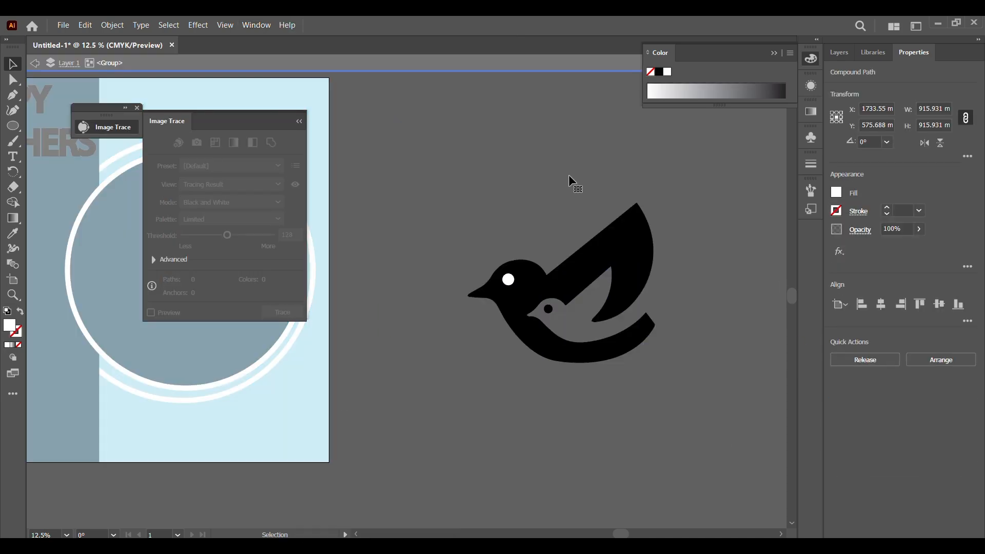
Step: Recolor the small bird's eye white by sampling the large bird's eye
click(548, 308)
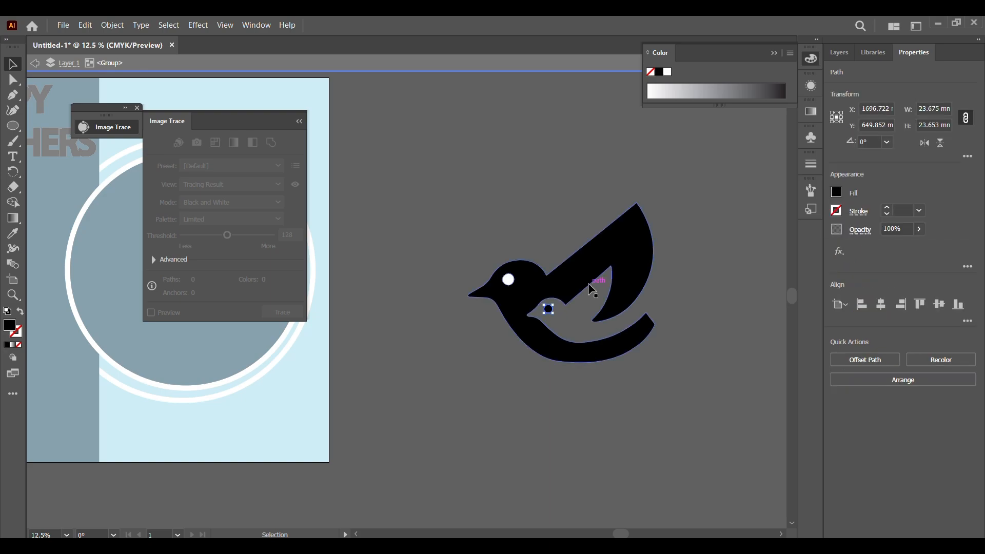
key(i)
click(508, 279)
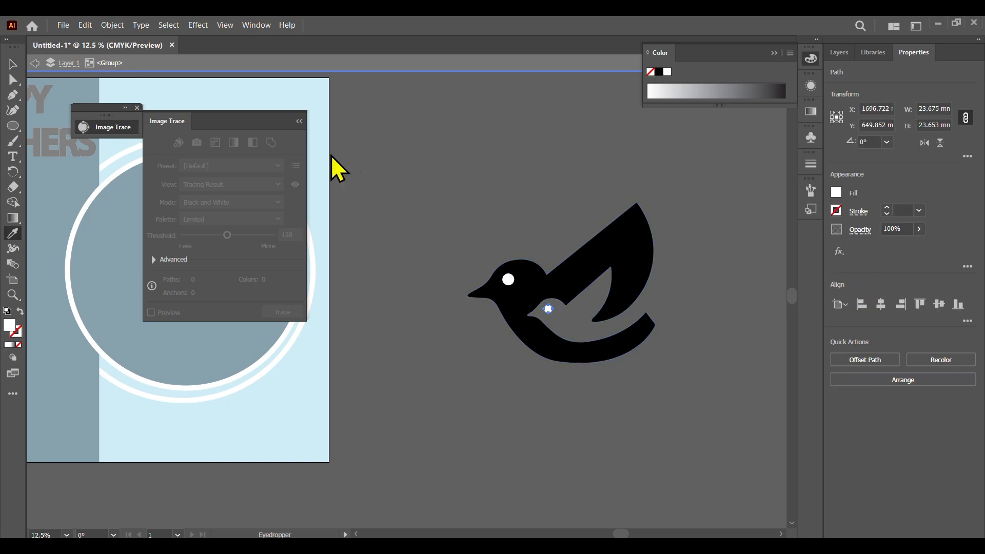
Step: Recolor the traced bird with a white body and black eyes, and exit the group's isolation mode
click(560, 279)
key(v)
click(508, 280)
key(i)
click(620, 253)
click(12, 63)
click(510, 278)
double_click(10, 325)
drag(650, 196, 561, 112)
click(897, 137)
double_click(609, 176)
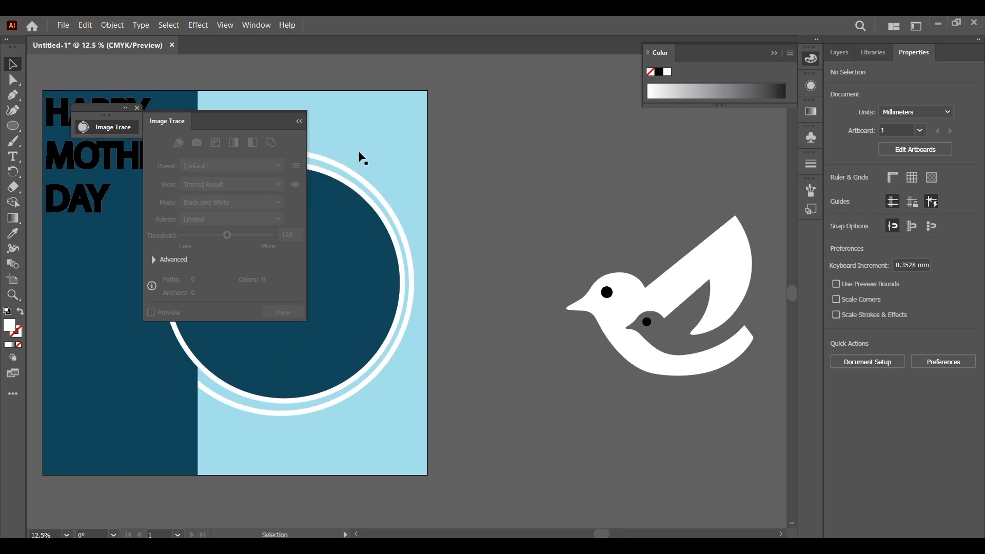
Step: Close the tracing settings and move the bird artwork into the dark blue circle, adjusting its size to fill it
click(138, 108)
mouse_move(703, 291)
mouse_down()
mouse_move(590, 349)
mouse_move(314, 276)
mouse_move(398, 271)
mouse_up()
click(533, 257)
click(315, 260)
drag(203, 198, 197, 194)
mouse_move(304, 287)
mouse_down()
mouse_move(300, 270)
mouse_move(302, 278)
mouse_up()
click(586, 272)
drag(586, 272, 649, 276)
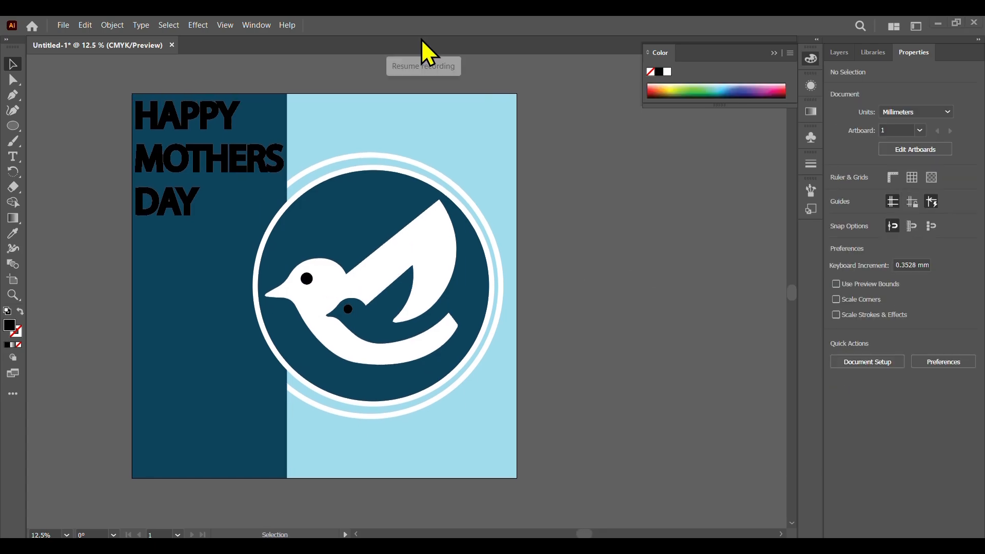
drag(565, 258, 597, 255)
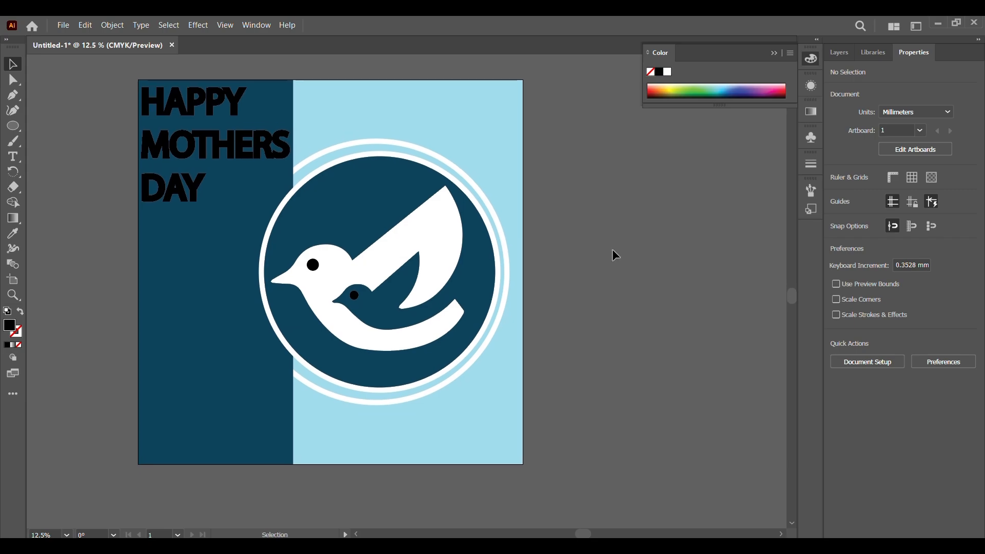
Step: Add the tagline MOTHER ALSO / BE A HERO on two lines in the lower part of the dark blue panel
key(t)
click(165, 348)
scroll(171, 358, up, 5)
key(BackSpace)
text(MOTHER)
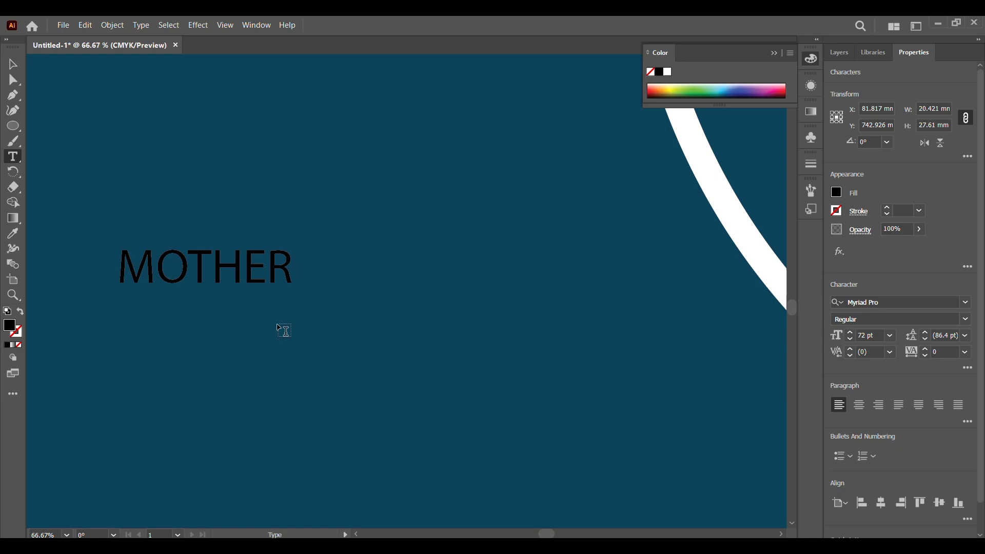
text( ALSO BE)
key(Return)
text(BE A HERO)
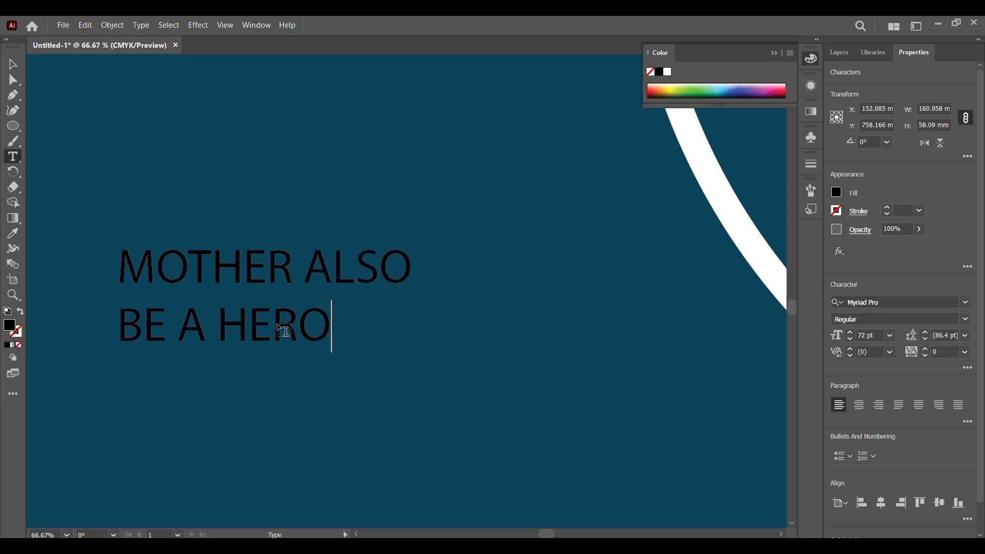
Step: Enlarge the tagline to 216.6 pt and break it into three lines with ALSO on its own line
click(13, 64)
key(ctrl+0)
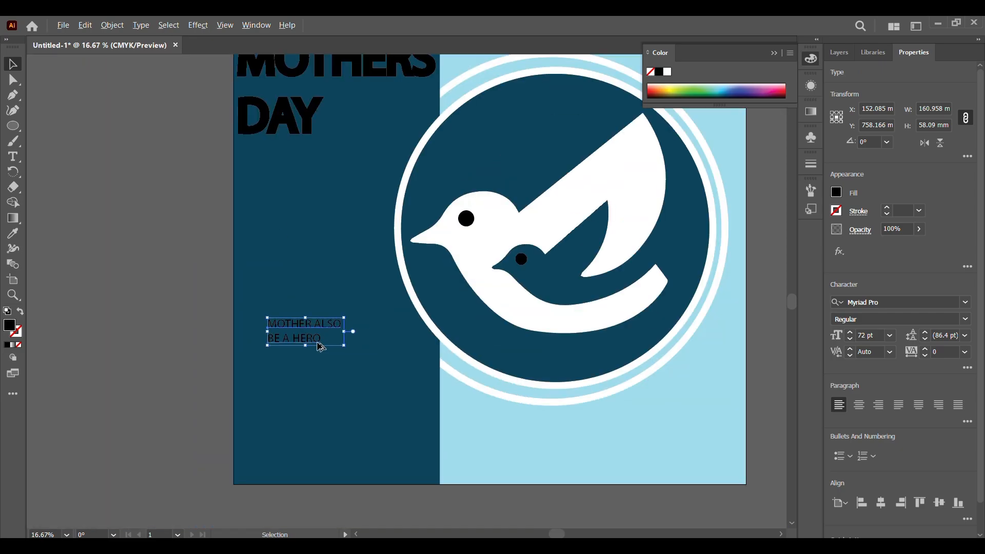
drag(346, 348, 500, 403)
drag(436, 353, 405, 336)
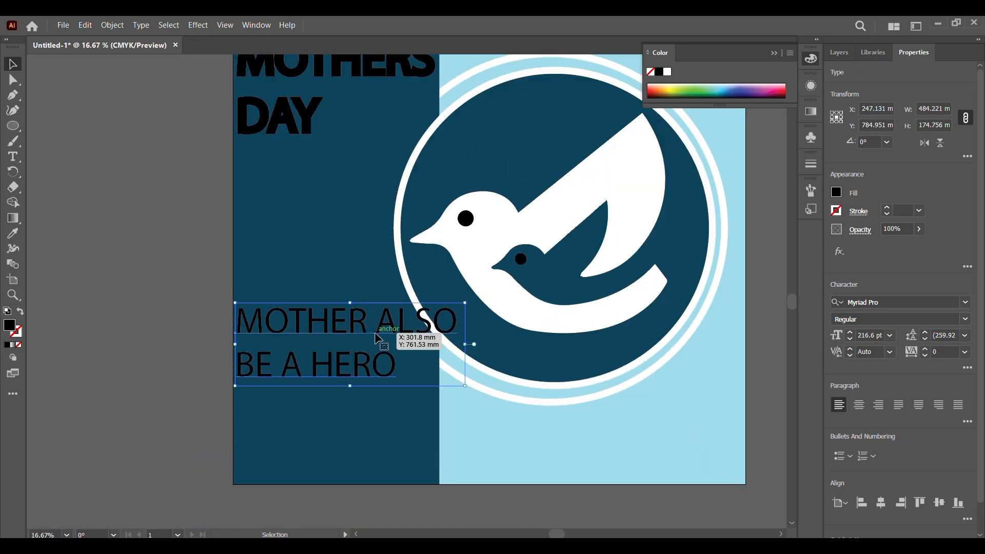
double_click(377, 329)
key(Return)
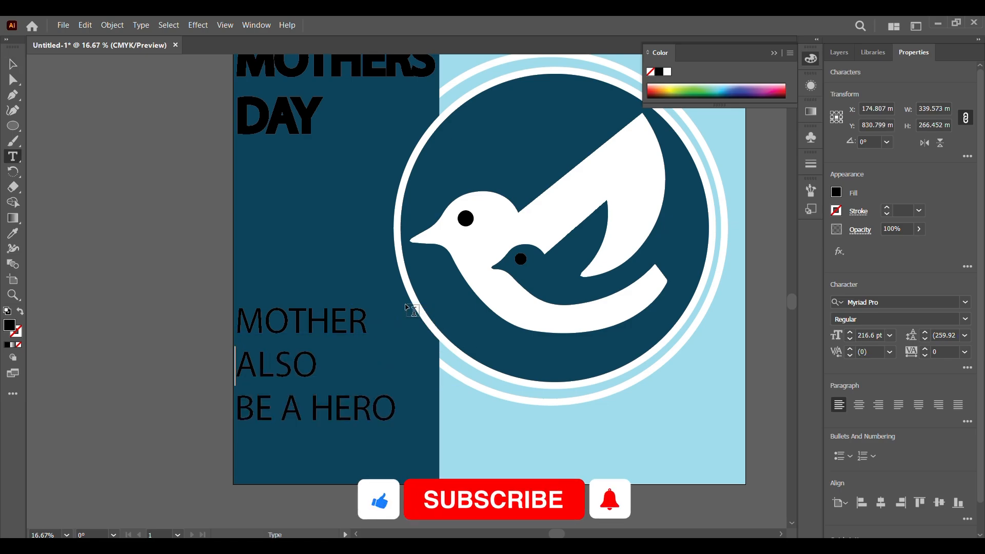
key(Escape)
Step: Give the tagline a 10 pt white stroke and a white fill
click(918, 211)
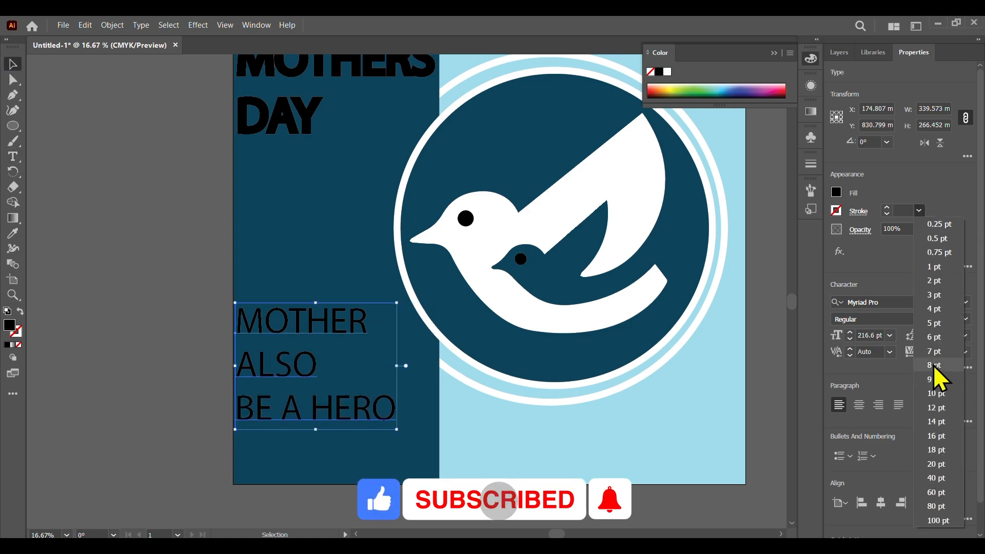
click(936, 393)
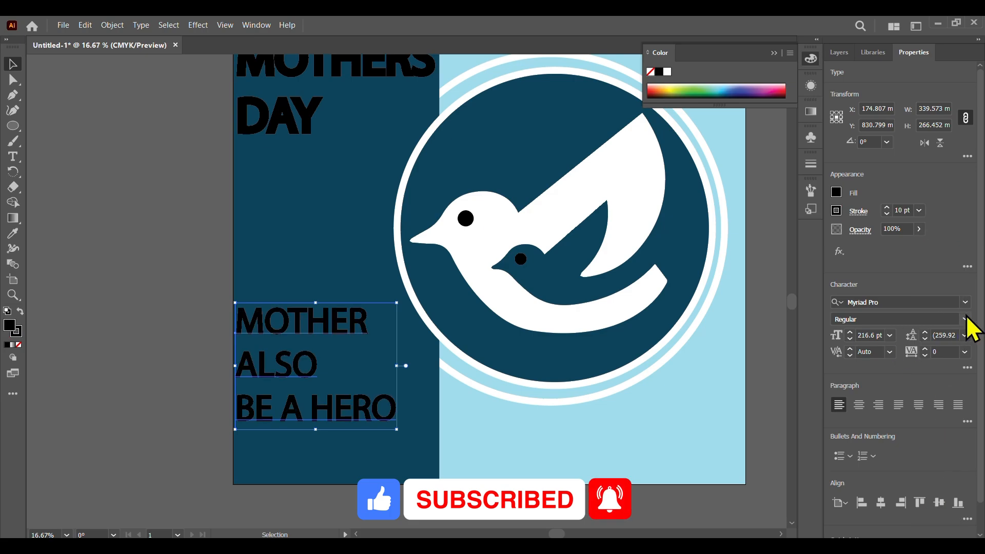
click(837, 211)
click(714, 256)
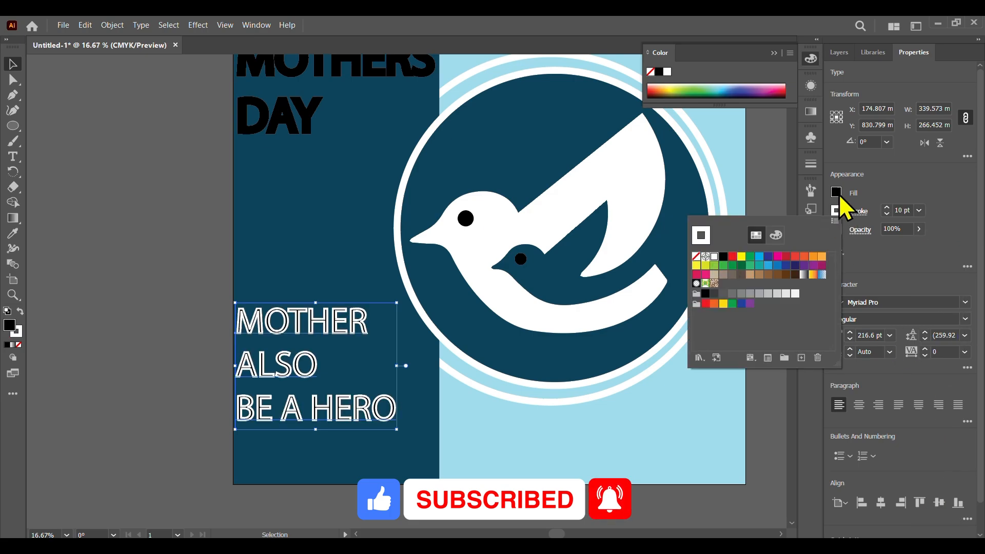
click(836, 193)
click(714, 239)
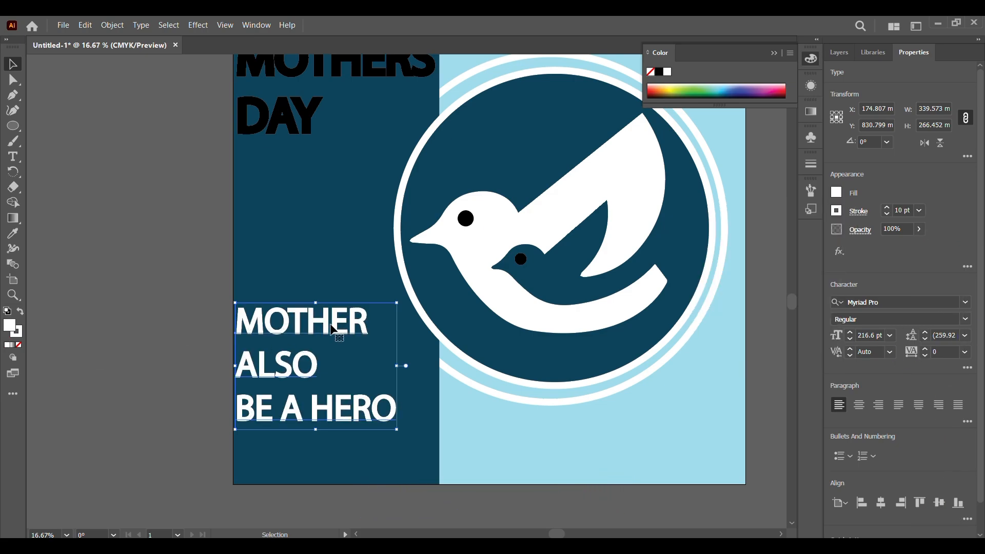
Step: Scale the tagline to span the dark blue panel's width and place it near the panel's lower edge
drag(397, 303, 381, 334)
key(ctrl+0)
click(736, 342)
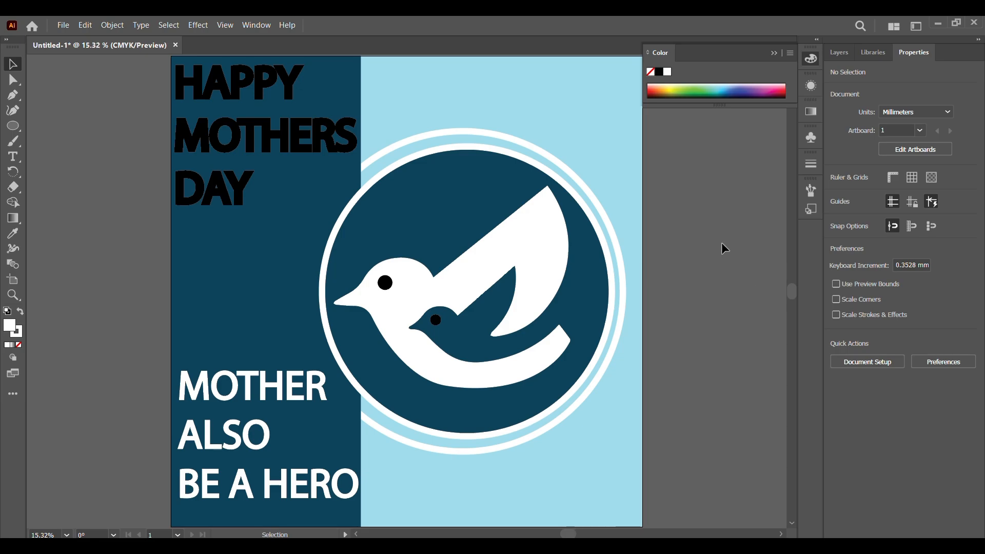
drag(716, 215, 719, 224)
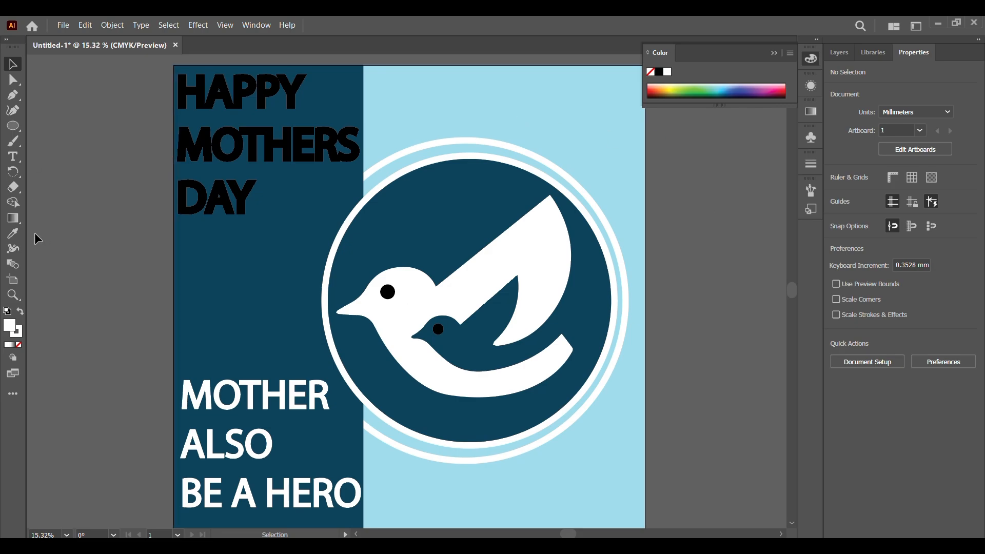
right_click(18, 161)
click(81, 188)
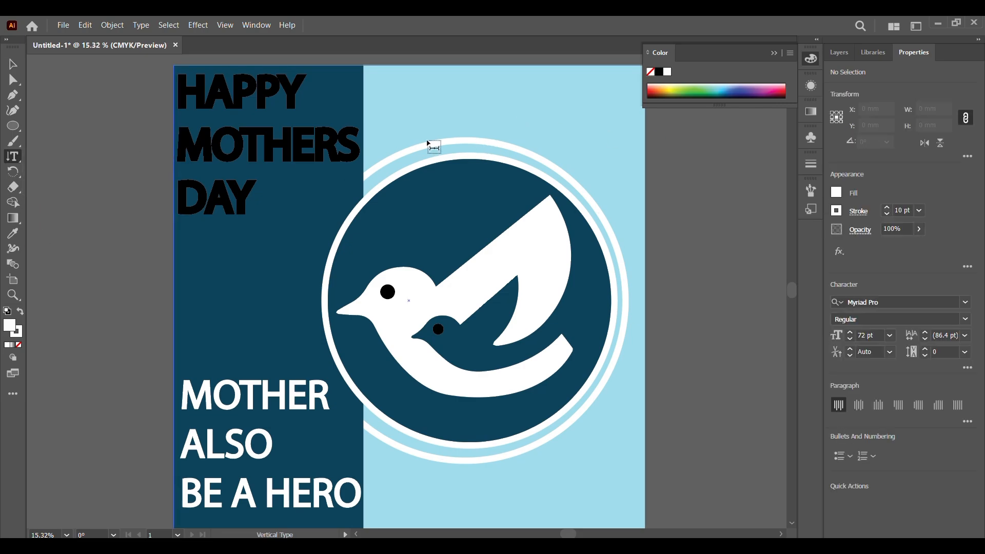
click(385, 154)
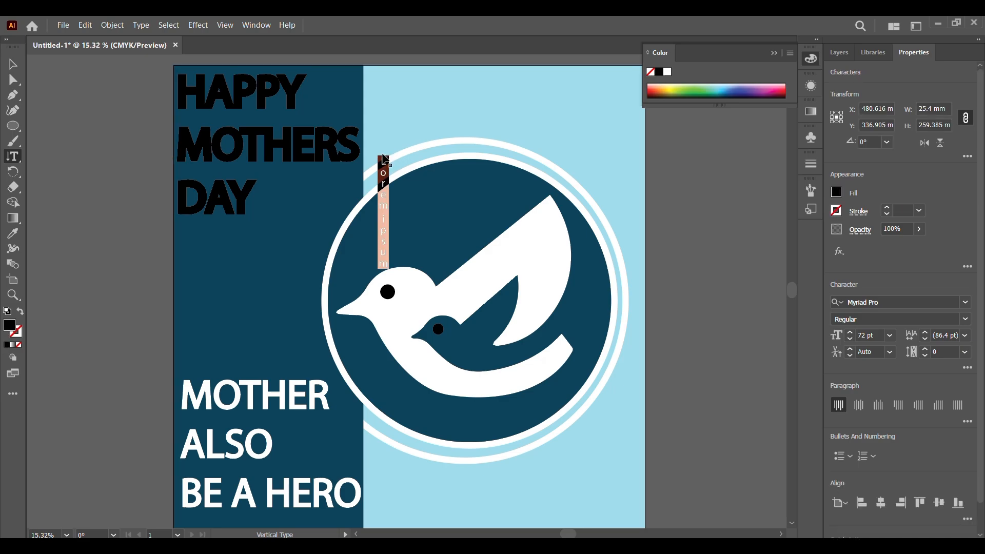
key(ctrl+z)
Step: Turn the outer ring into a text path and enter HAPPY MOTHER DAY , 11 MAY 2025 along it
right_click(14, 163)
click(77, 172)
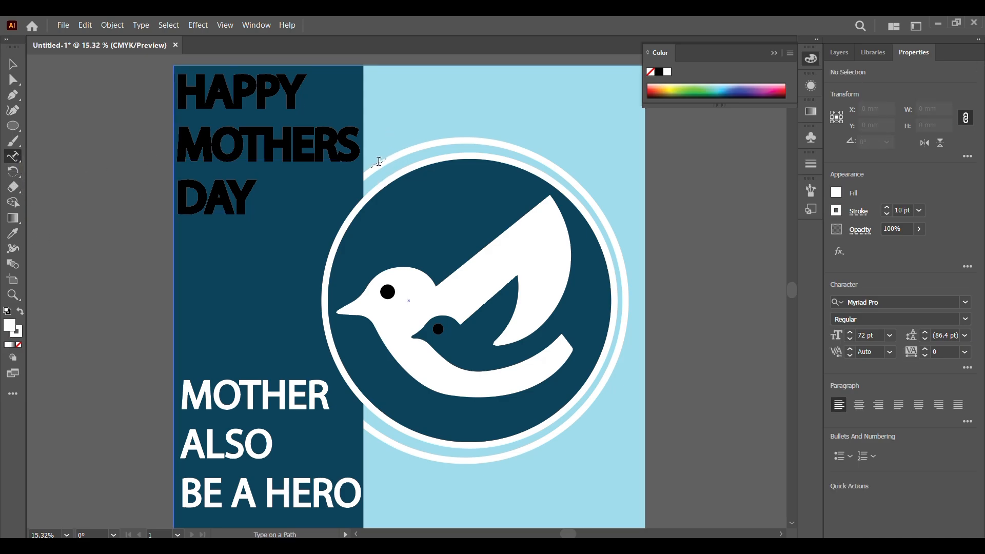
click(379, 161)
click(615, 301)
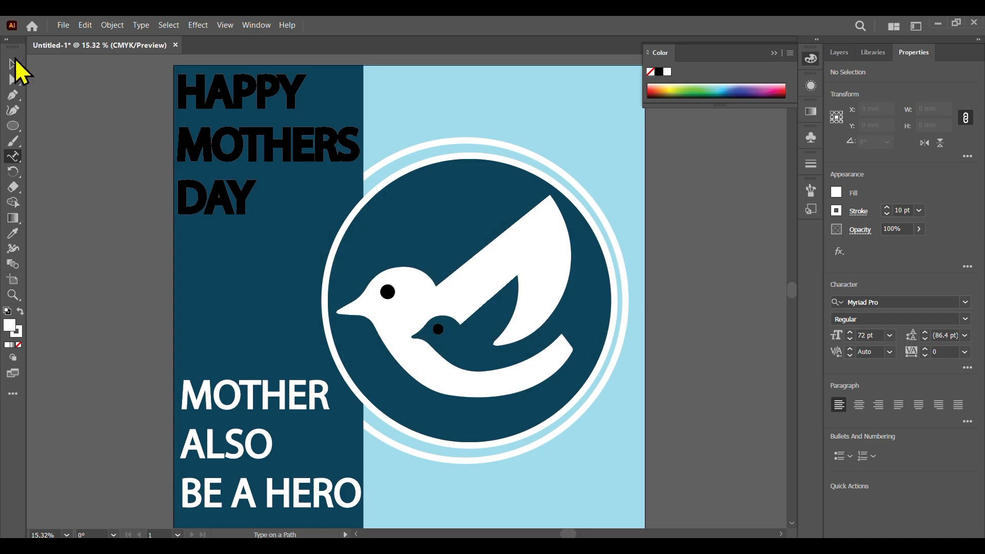
click(13, 64)
click(402, 155)
click(13, 156)
click(397, 152)
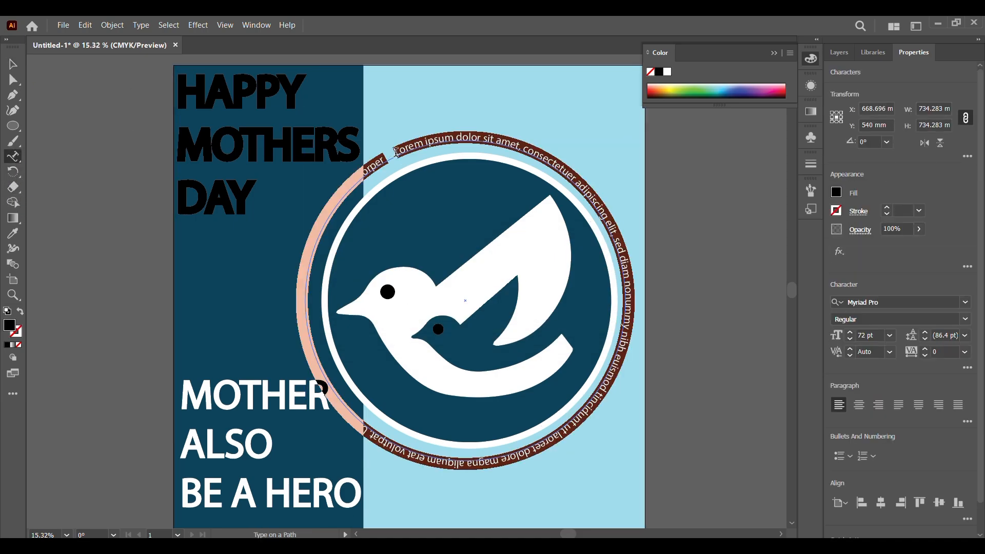
key(BackSpace)
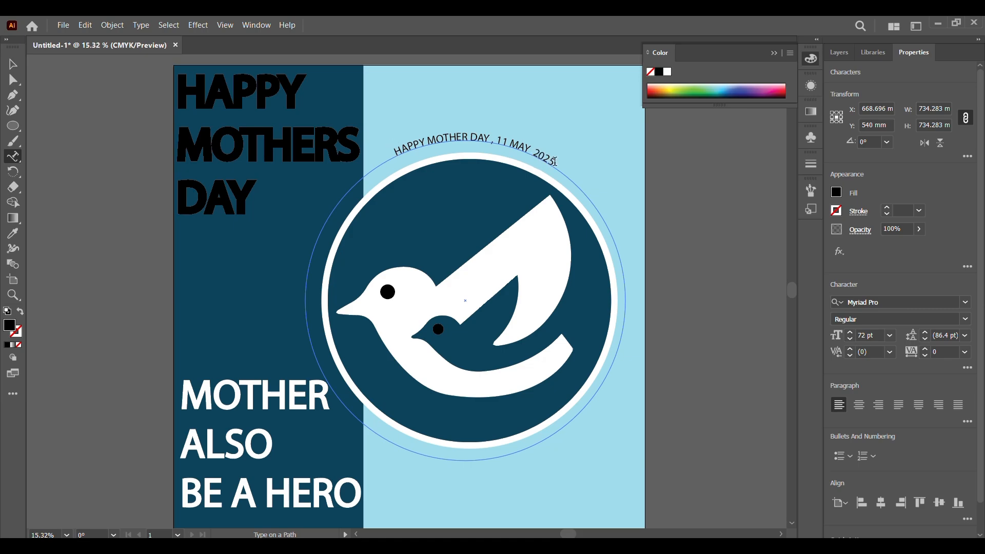
Step: Select all of the circular date text and set its font size to 300 pt
drag(556, 164, 396, 147)
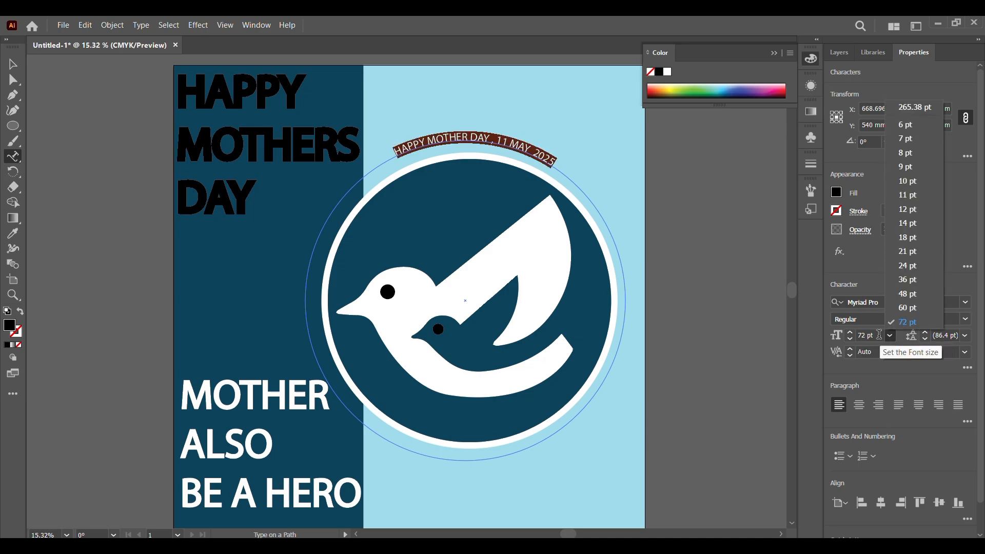
click(859, 337)
text(100)
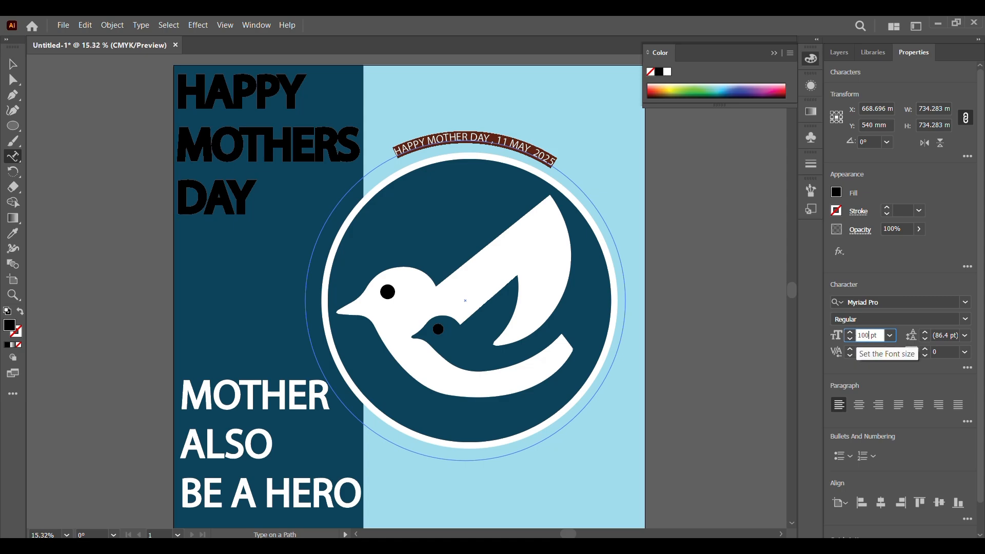
key(Return)
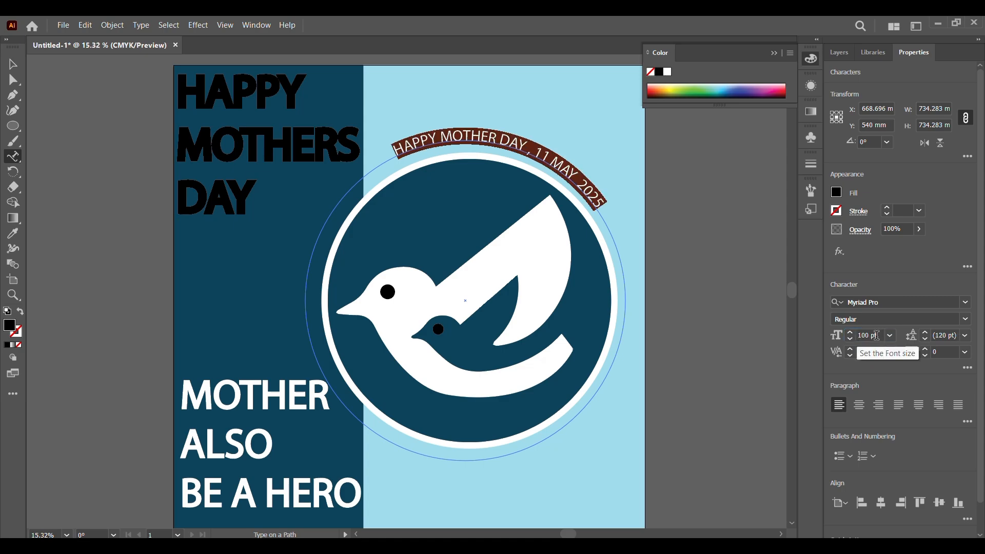
click(859, 338)
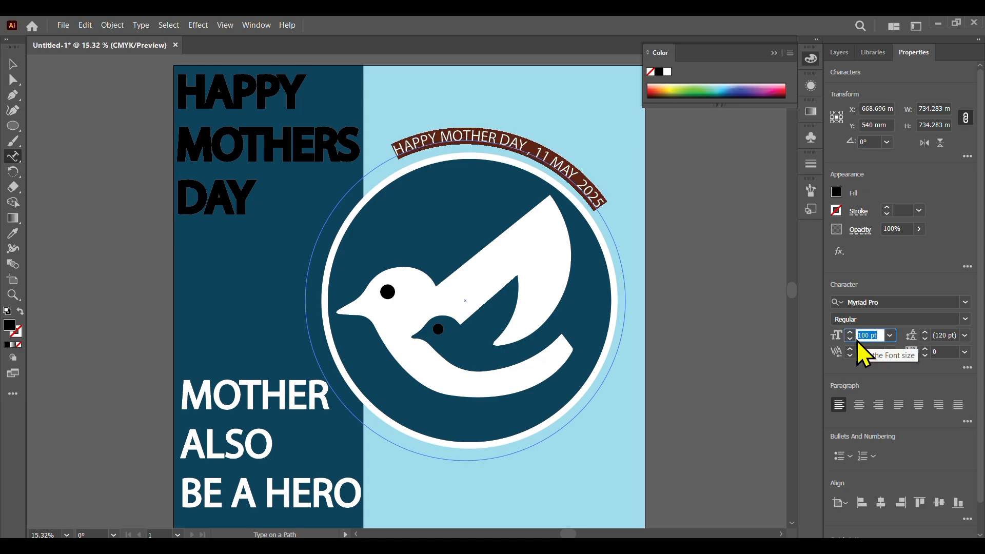
text(500)
key(Return)
click(858, 338)
text(300)
key(Return)
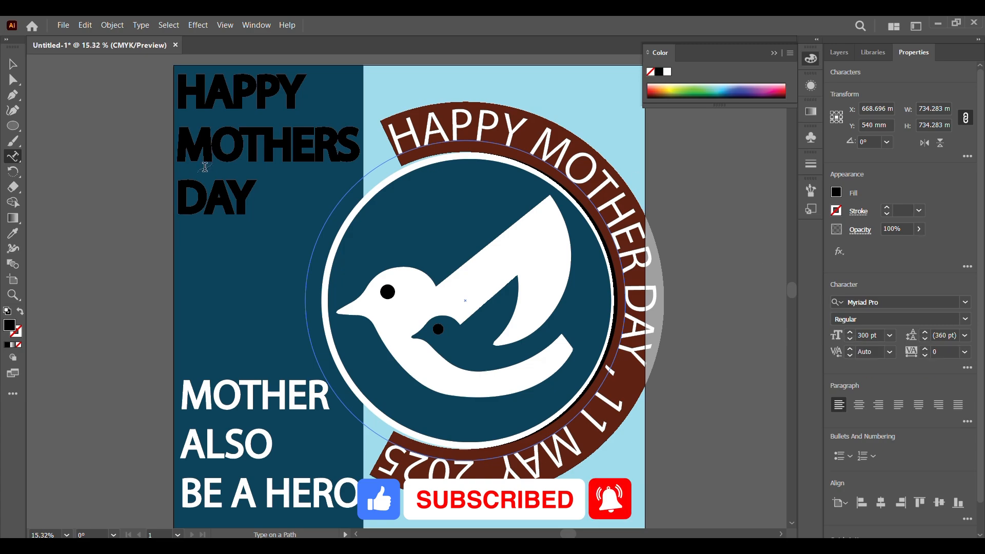
Step: Apply a 10 pt black stroke to the circular date text
click(13, 64)
click(723, 242)
click(627, 220)
click(921, 211)
click(952, 404)
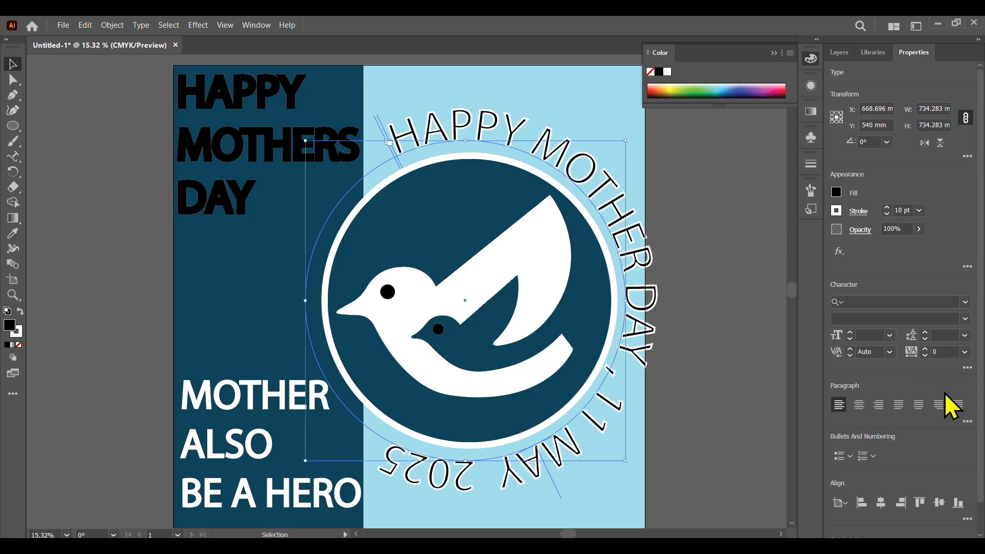
click(836, 211)
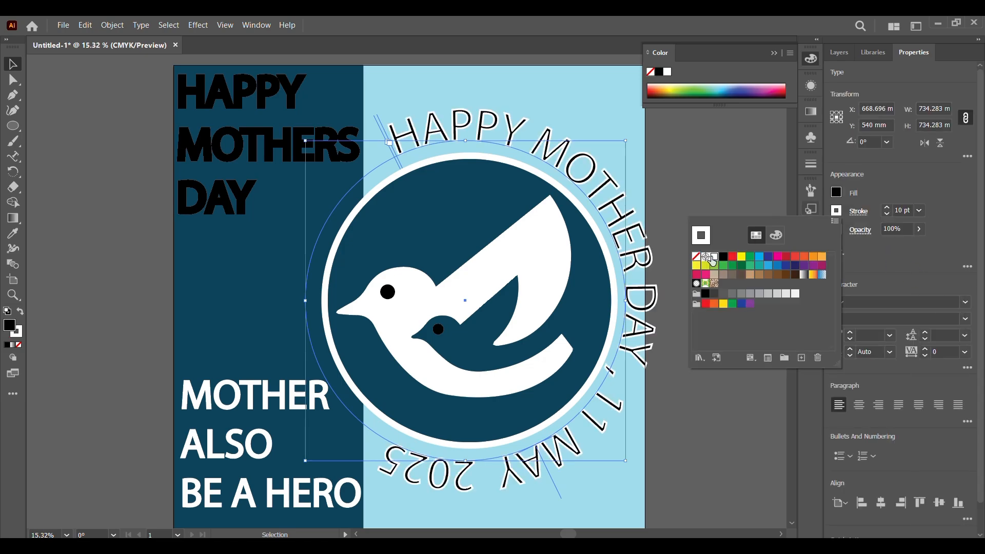
click(745, 256)
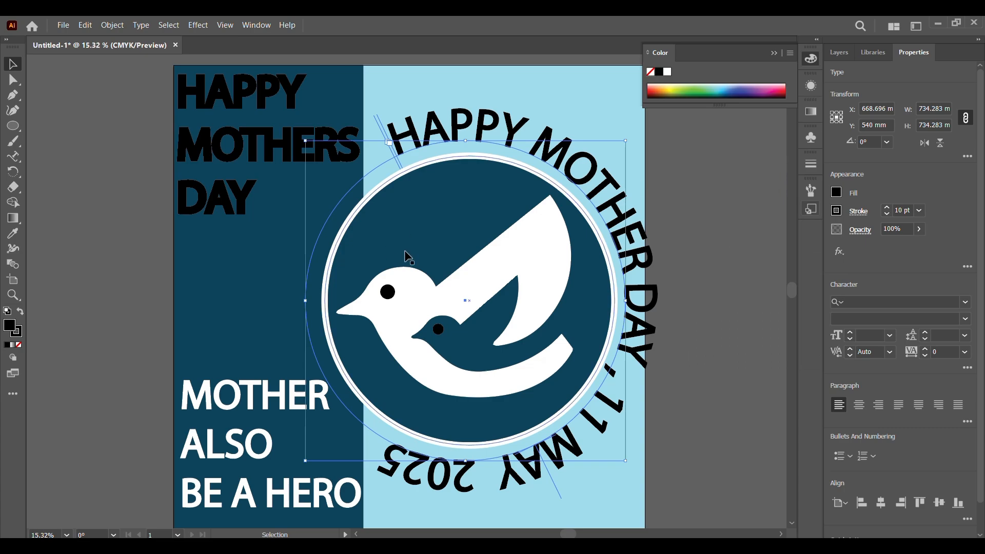
Step: Nudge the circular text and the dark blue circle together about 35 mm left so the text fits inside the artboard
shift+click(396, 237)
key(Left)
key(Left)
key(Left)
key(Left)
key(Left)
key(Left)
key(Left)
key(Left)
key(Left)
key(Left)
key(Left)
key(Left)
key(Left)
key(Left)
key(Left)
key(Left)
key(Left)
key(Left)
key(Left)
key(Left)
key(Left)
key(Left)
key(Left)
key(Left)
key(Left)
key(Left)
key(Left)
key(Left)
key(Left)
key(Left)
key(Left)
key(Left)
key(Left)
key(Left)
key(Left)
key(Left)
key(Left)
key(Left)
key(Left)
key(Left)
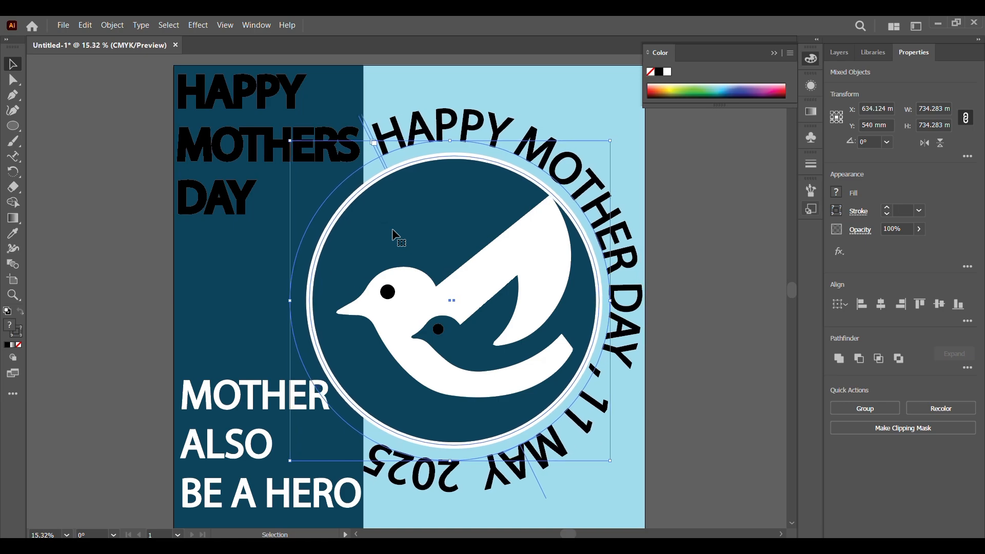
click(728, 308)
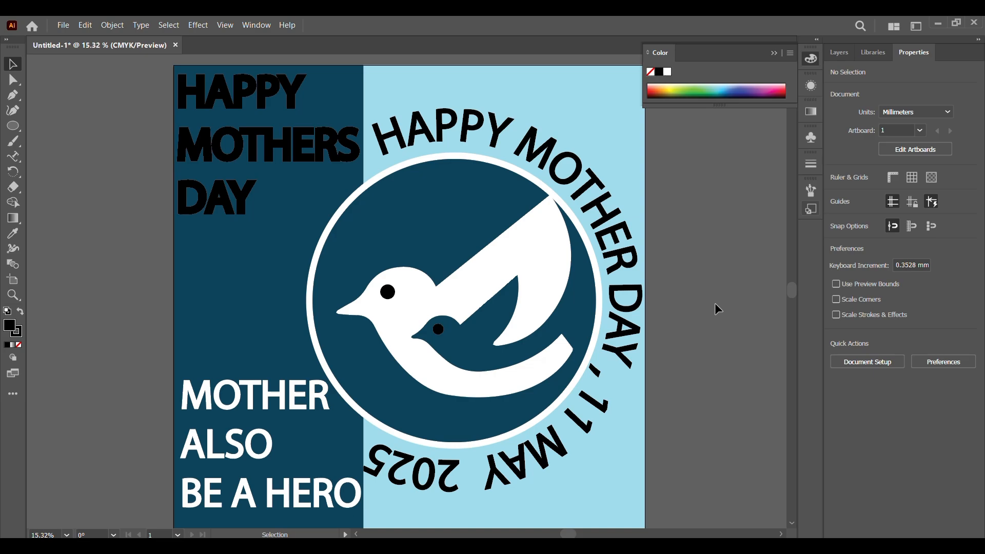
Step: Delete the black HAPPY MOTHERS DAY heading from the dark blue panel
click(272, 151)
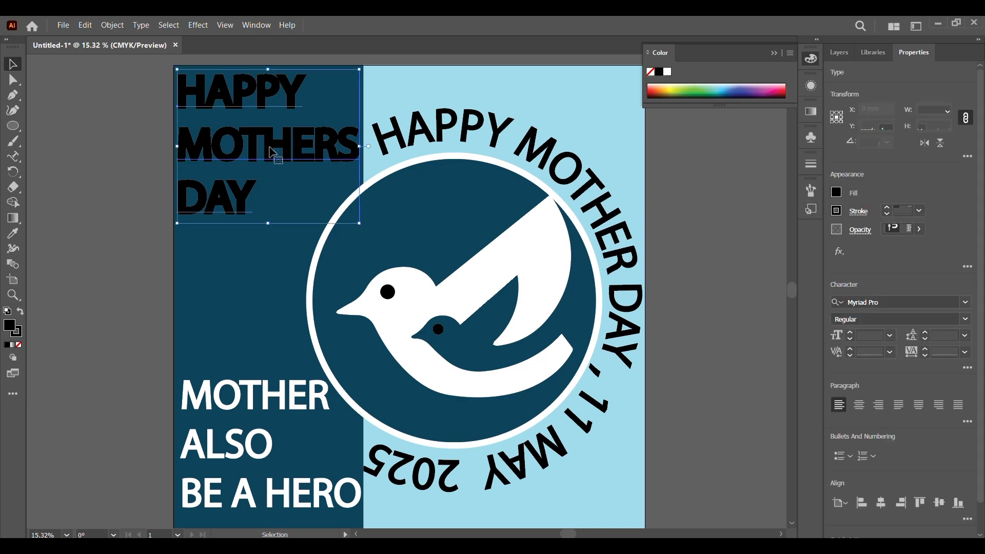
key(Delete)
drag(94, 238, 115, 255)
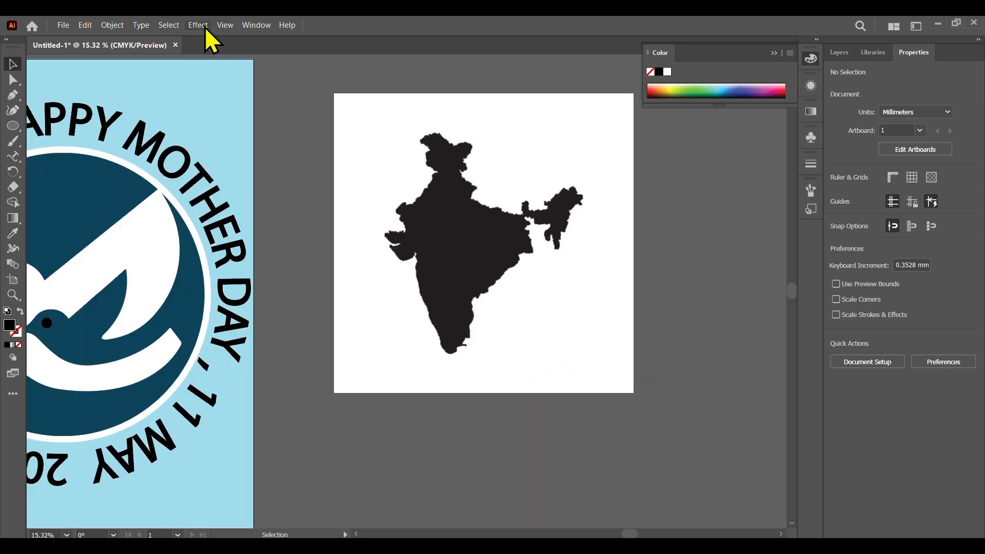
Step: Image-trace the India map picture, expand the tracing and delete its white background shape
click(256, 25)
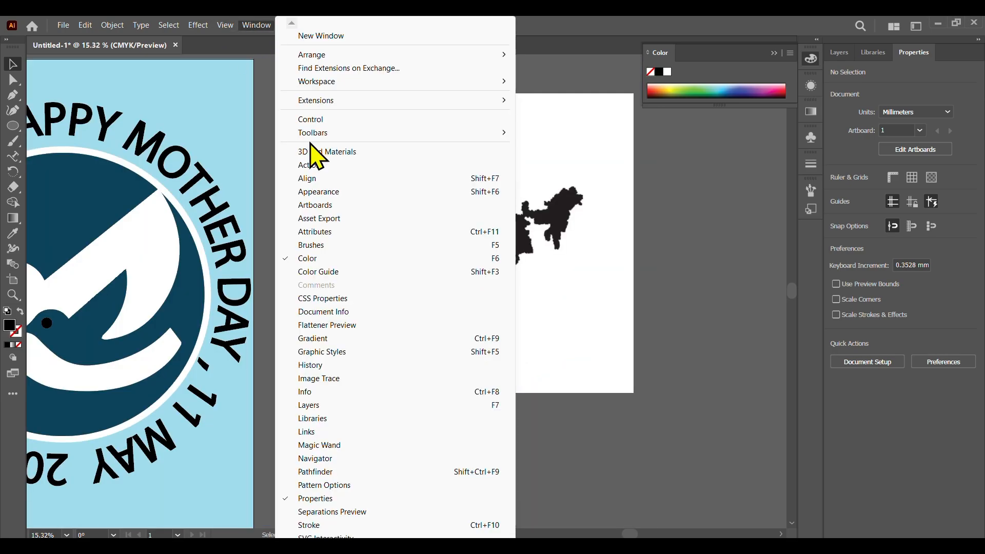
click(400, 378)
click(342, 374)
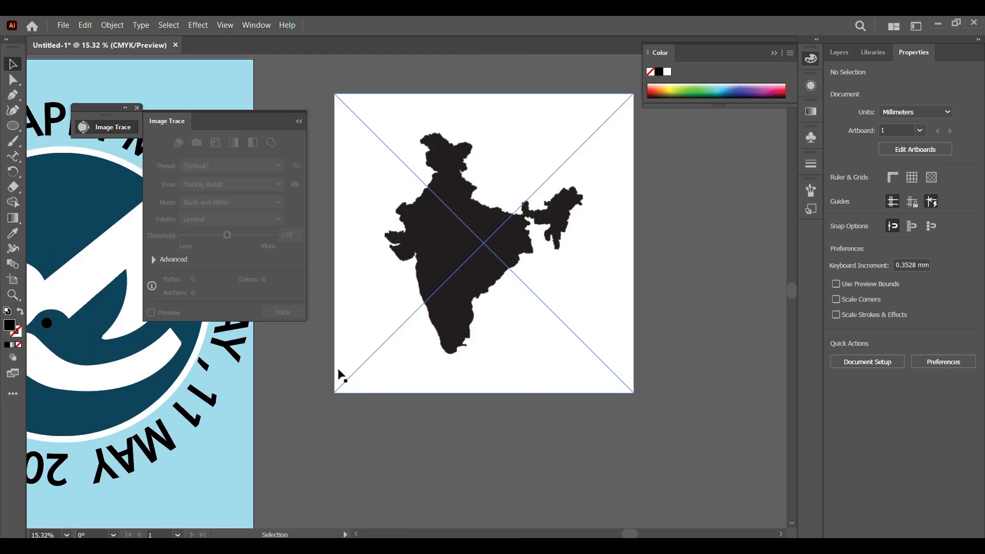
click(282, 311)
click(890, 409)
double_click(585, 323)
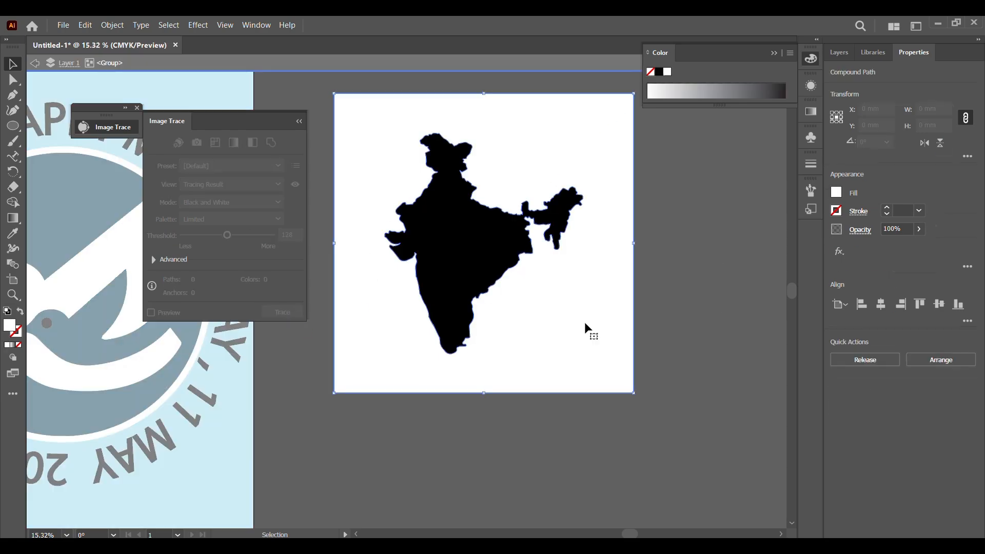
key(Delete)
Step: Recolor the traced India map white and exit the group's isolation mode
click(478, 258)
double_click(9, 326)
drag(668, 195, 592, 132)
click(883, 138)
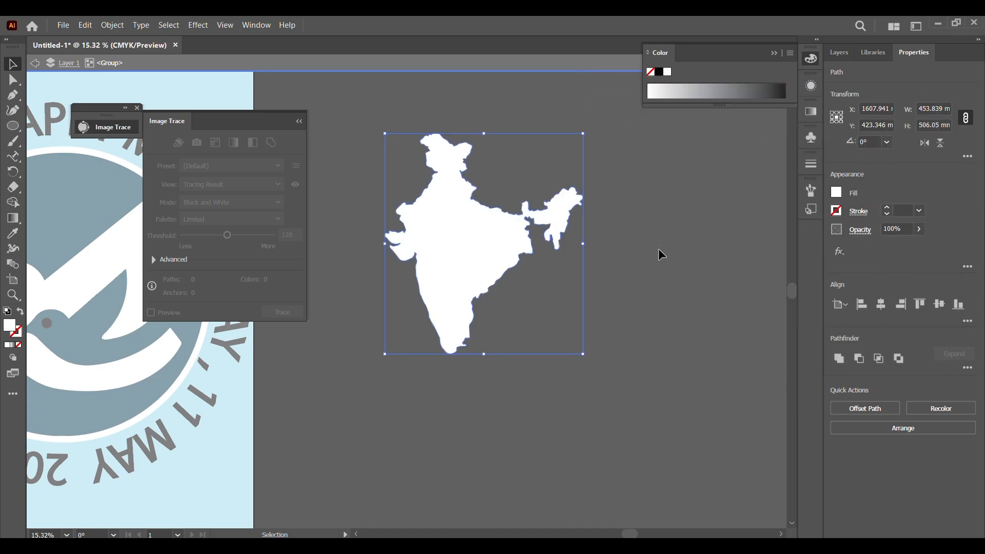
double_click(659, 244)
Step: Close the tracing settings and move the white India map into the upper part of the dark blue panel, fitted to its width
click(451, 254)
drag(415, 264, 507, 288)
click(137, 107)
drag(544, 123, 650, 141)
mouse_move(667, 269)
mouse_down()
mouse_move(237, 267)
mouse_move(45, 211)
mouse_up()
drag(53, 212, 348, 219)
drag(468, 116, 459, 125)
drag(365, 231, 367, 226)
click(145, 237)
drag(543, 269, 400, 237)
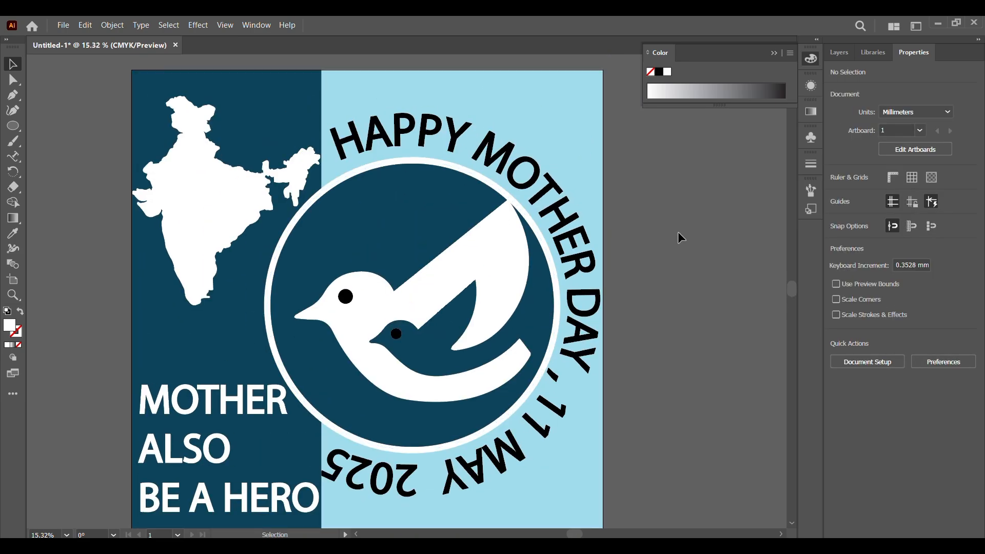
Step: Increase the circular date text's stroke weight to 20 pt
click(589, 254)
click(919, 210)
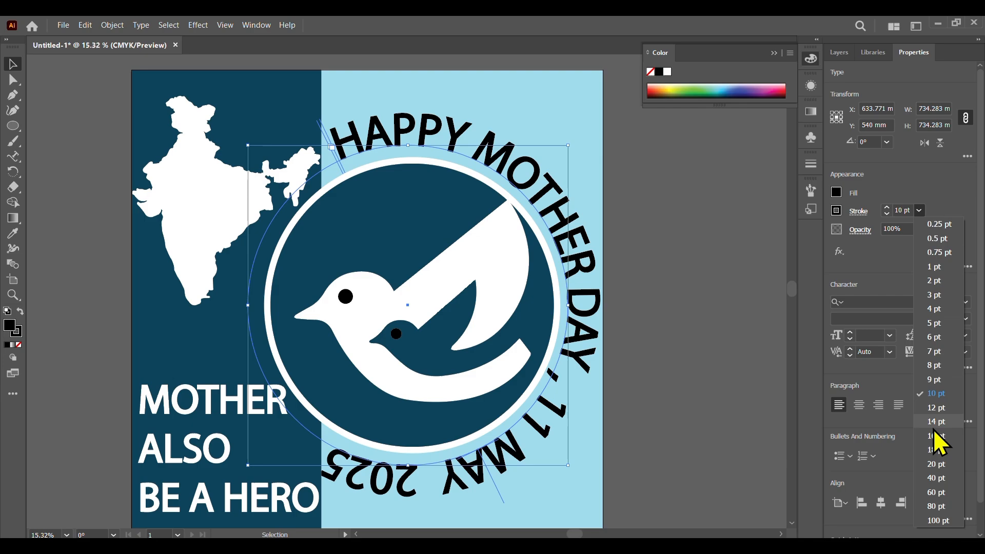
click(941, 465)
click(744, 250)
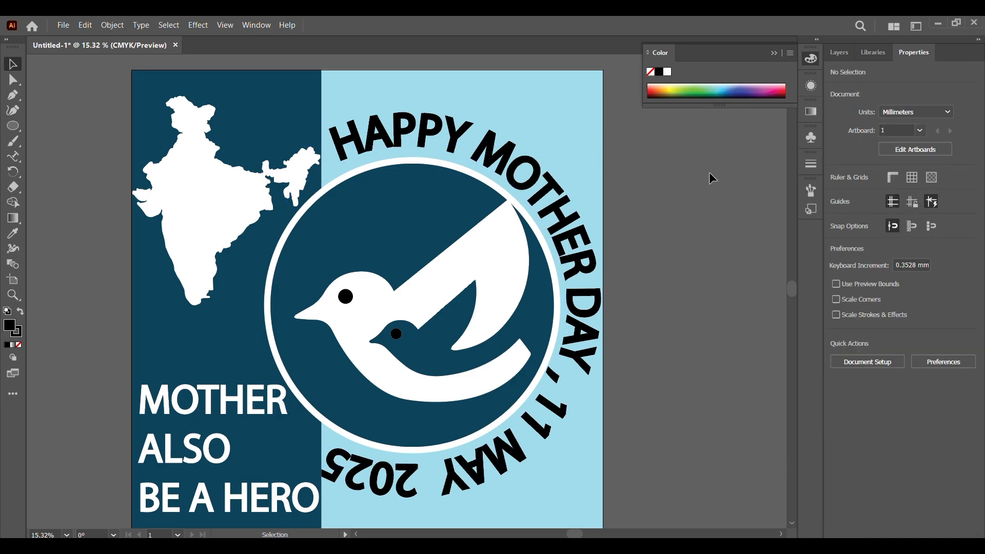
Step: Move the bird artwork off the artboard and place the India map inside the circle, enlarging it to fill the space
scroll(683, 252, left, 2)
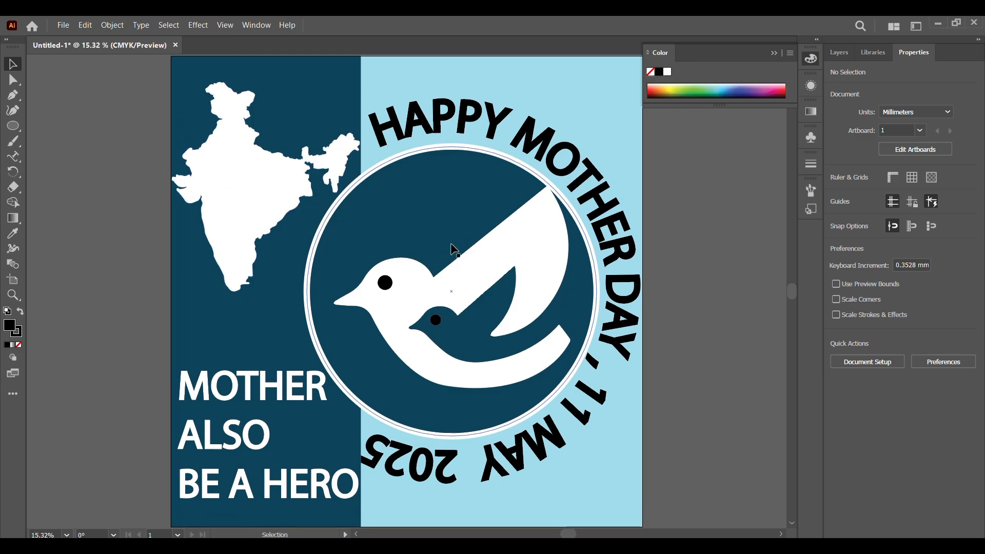
drag(453, 249, 123, 261)
drag(244, 175, 433, 277)
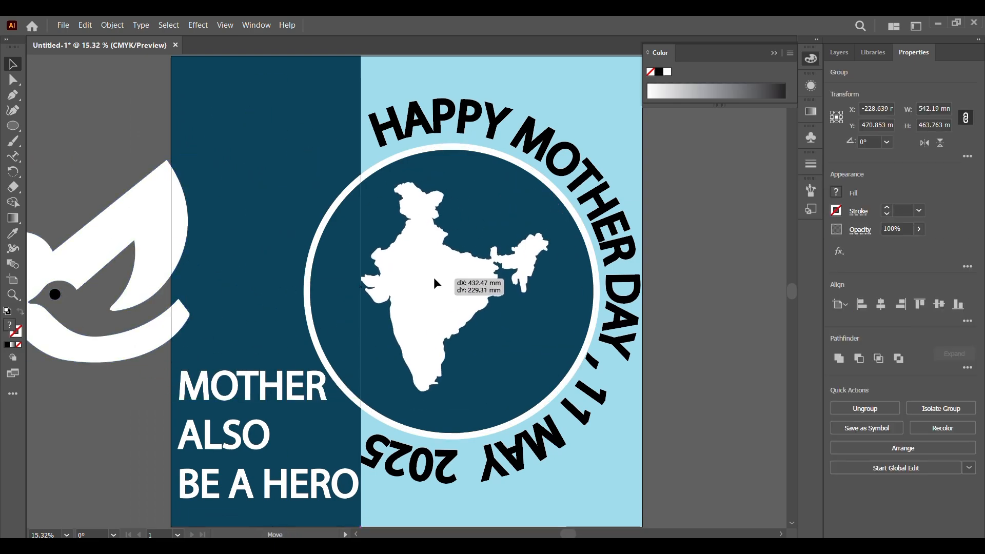
drag(361, 184, 345, 168)
drag(406, 249, 433, 260)
drag(372, 171, 350, 147)
mouse_move(441, 284)
mouse_down()
mouse_move(449, 288)
mouse_move(438, 294)
mouse_up()
Step: Move the bird artwork into the upper part of the dark blue panel and shrink it to fit the panel's width
drag(103, 247, 265, 138)
key(space)
drag(300, 97, 308, 153)
drag(361, 106, 295, 160)
drag(249, 211, 291, 192)
drag(338, 143, 310, 165)
drag(275, 203, 271, 171)
drag(337, 245, 356, 273)
click(292, 340)
drag(292, 340, 284, 290)
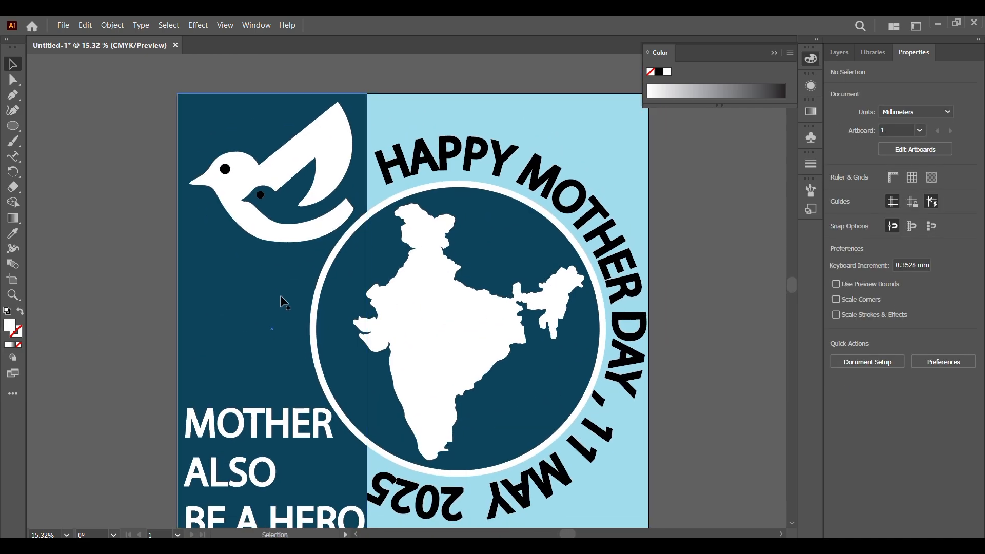